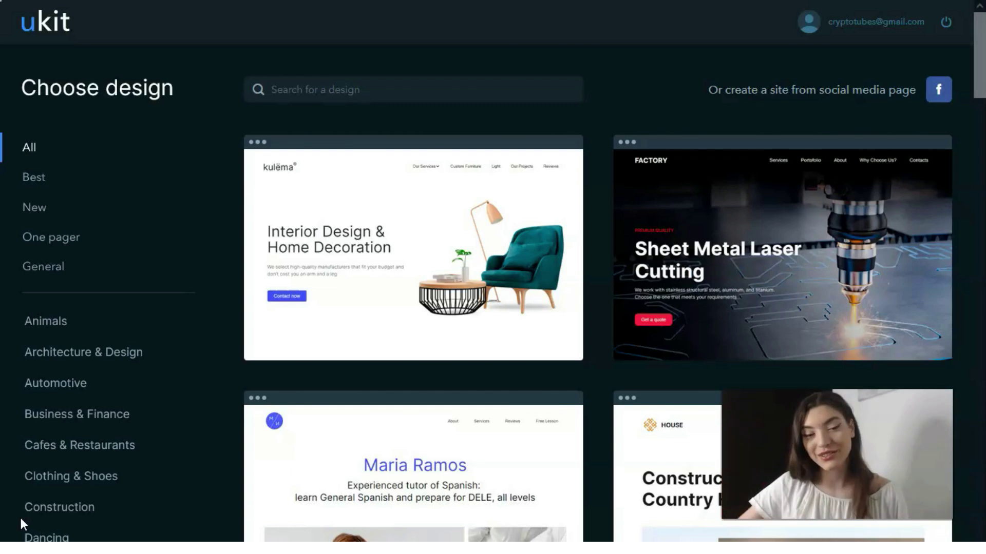
pyautogui.click(20, 518)
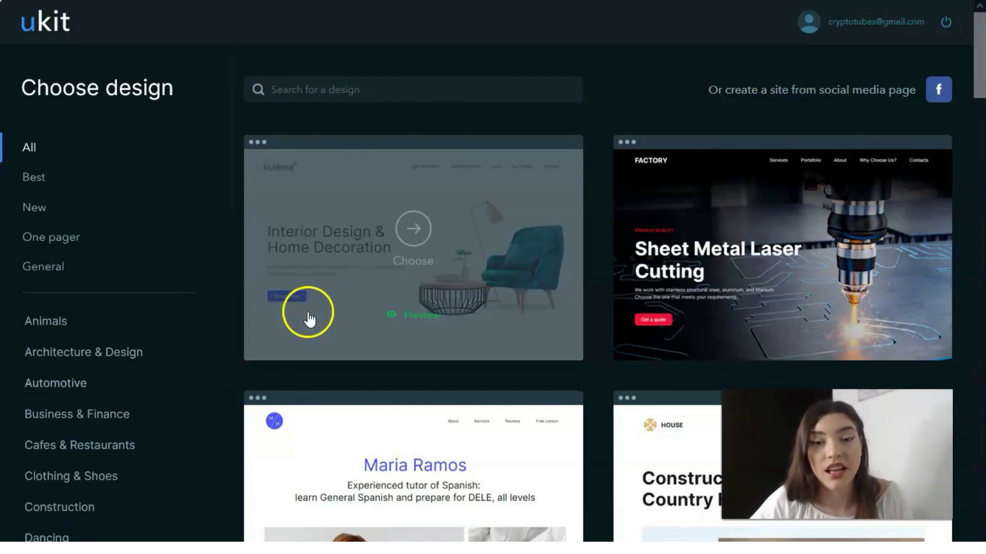
pyautogui.scroll(-7, 303, 318)
pyautogui.scroll(-17, 299, 329)
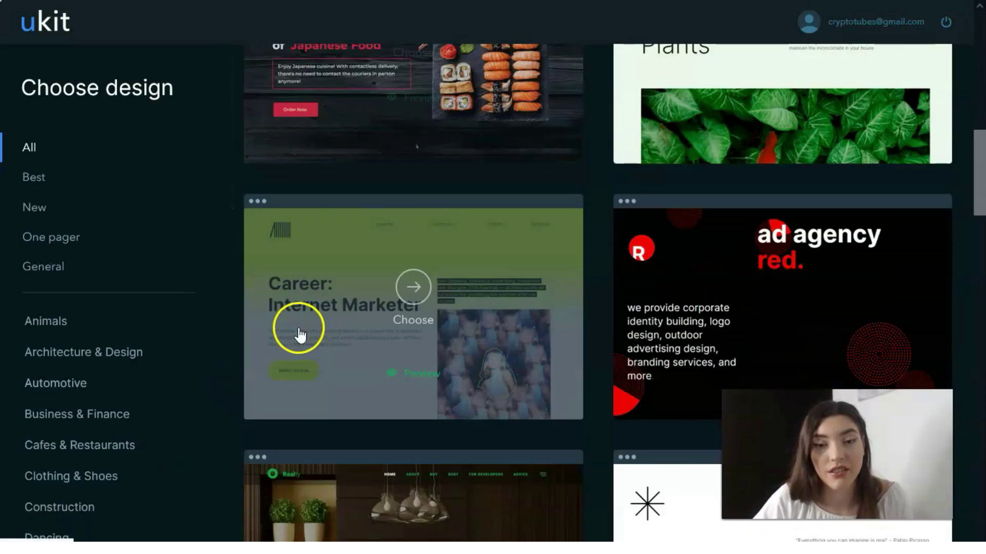
pyautogui.scroll(-10, 302, 342)
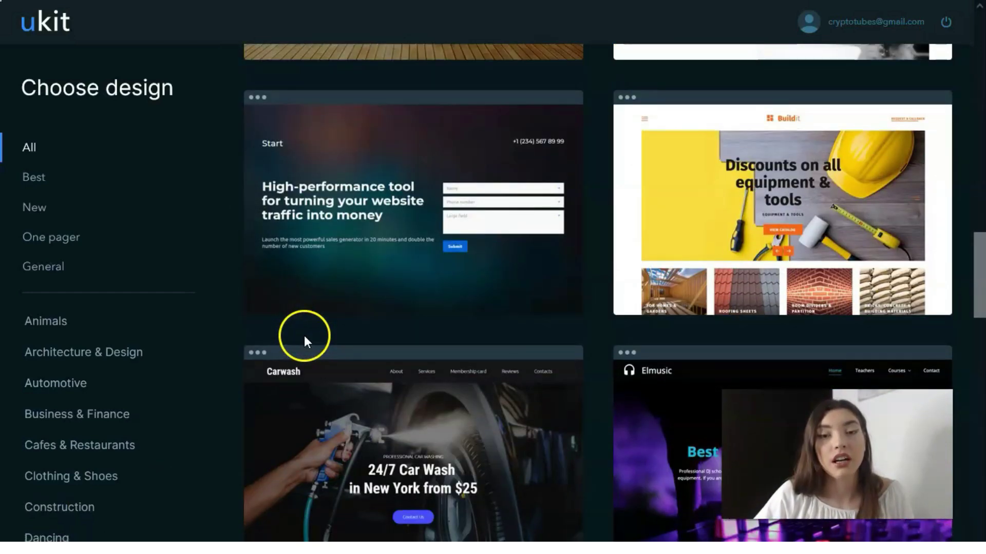
pyautogui.scroll(-14, 475, 372)
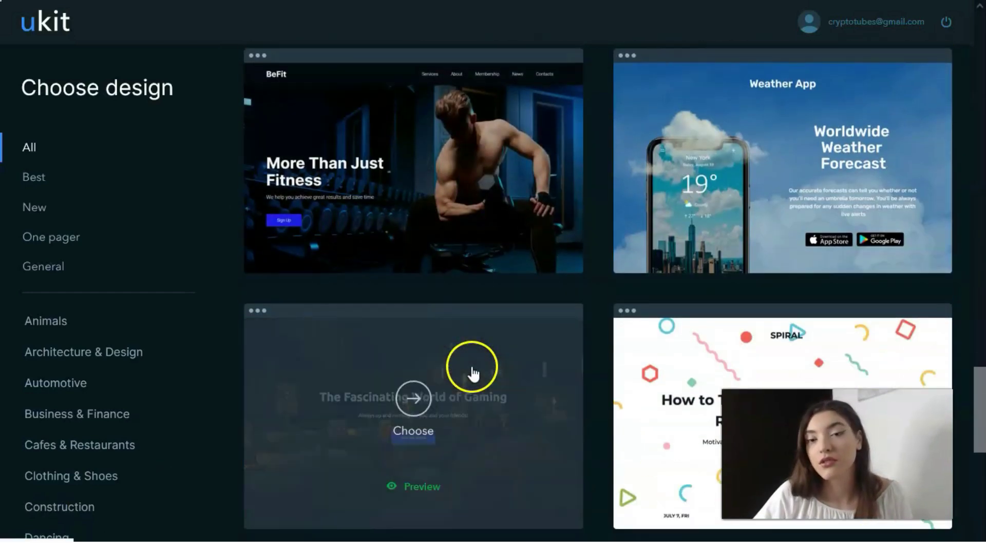
pyautogui.scroll(-5, 470, 372)
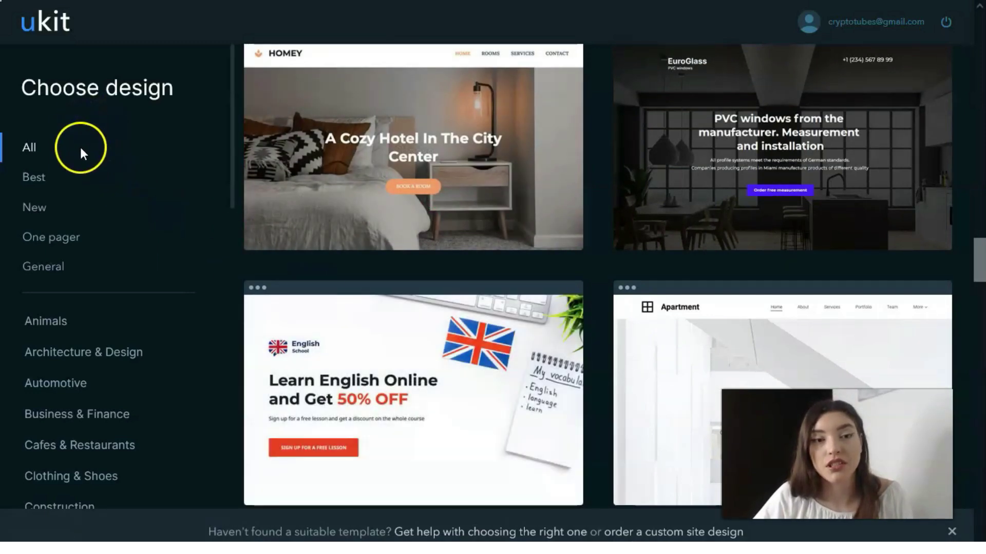
pyautogui.scroll(-8, 64, 162)
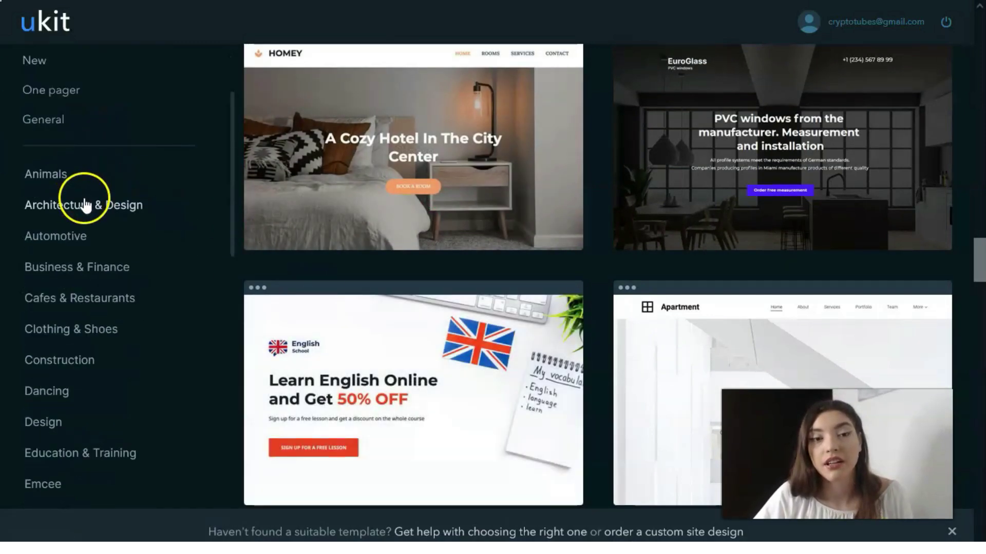
pyautogui.scroll(-3, 87, 218)
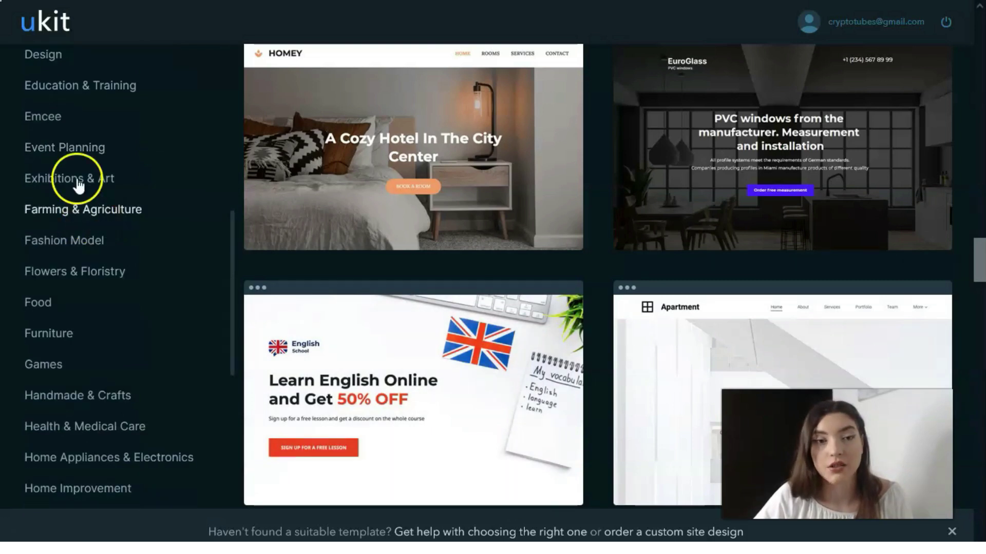
pyautogui.scroll(1, 60, 135)
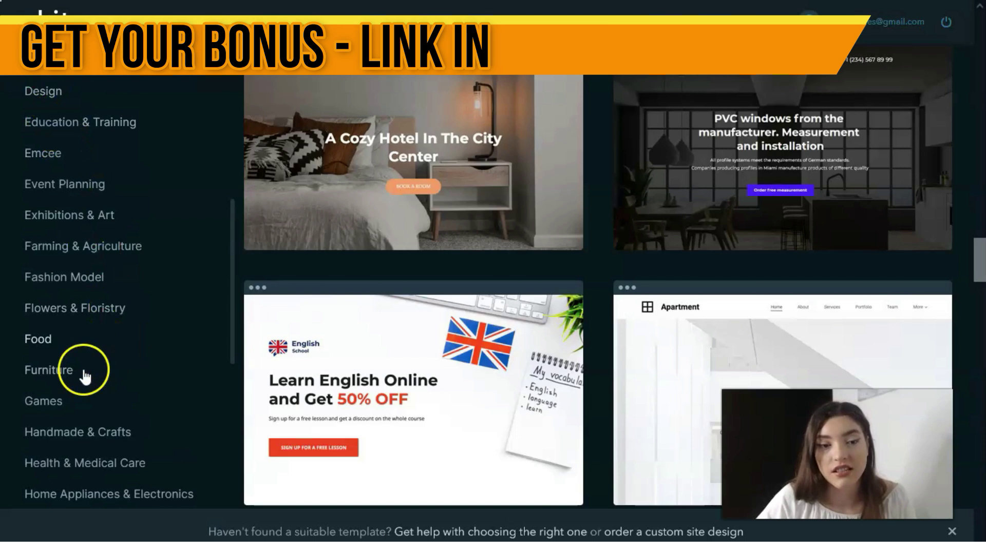
# - Browse the Health & Medical Care and then the Games template categories
pyautogui.click(99, 464)
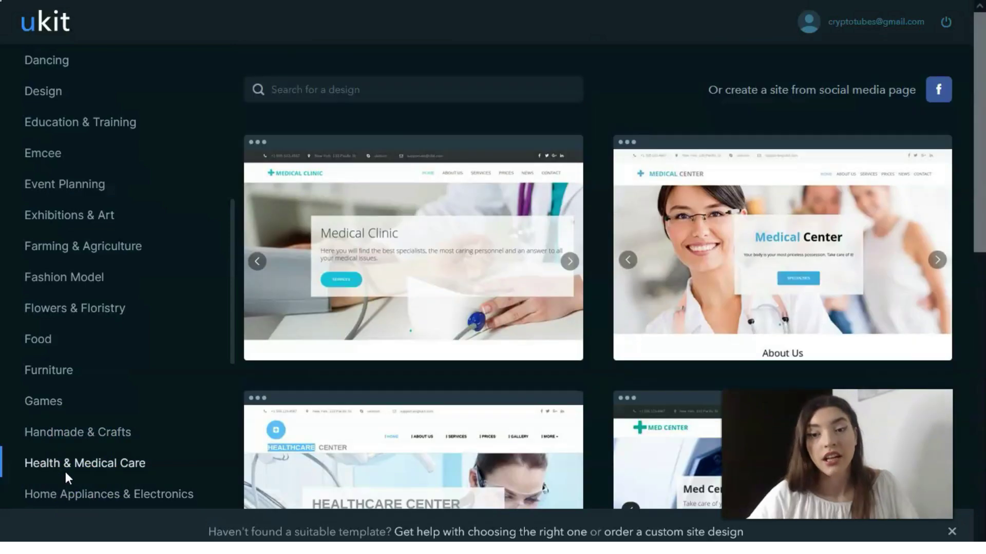
pyautogui.scroll(-8, 287, 218)
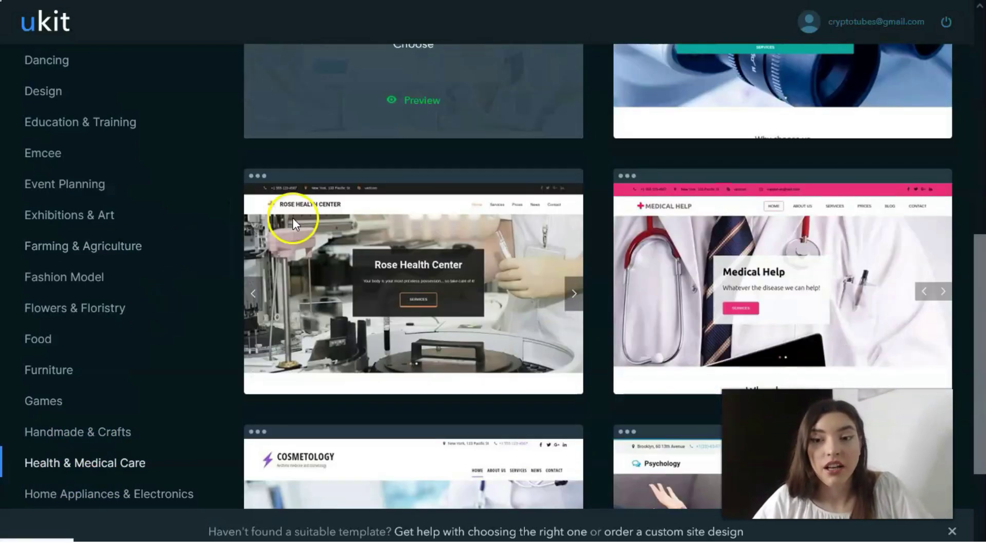
pyautogui.scroll(-2, 293, 216)
pyautogui.scroll(-1, 440, 279)
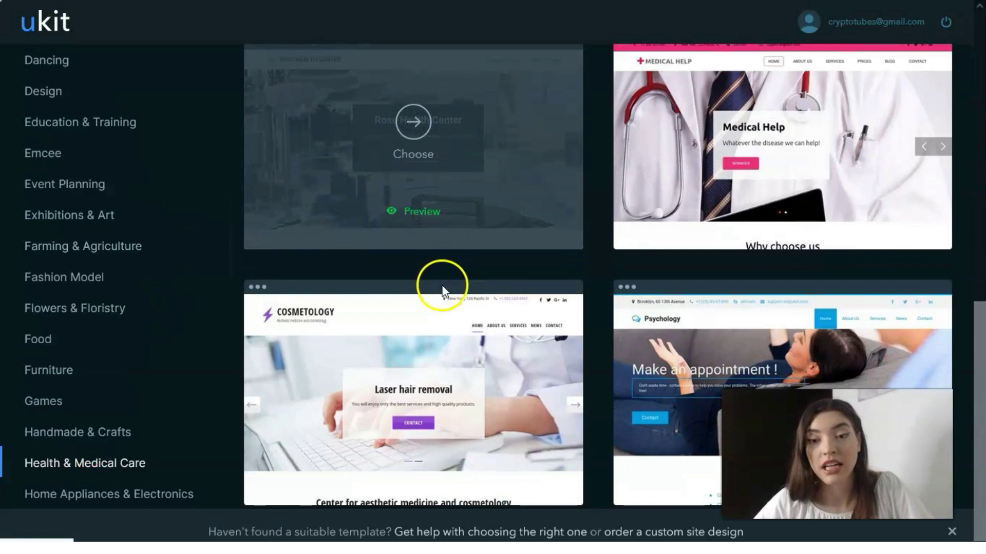
pyautogui.scroll(8, 449, 301)
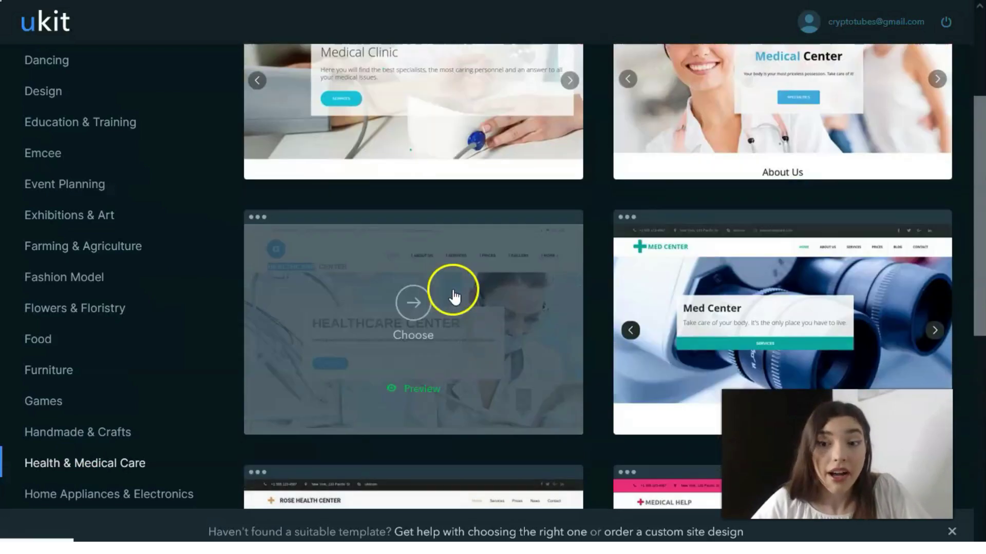
pyautogui.scroll(3, 452, 295)
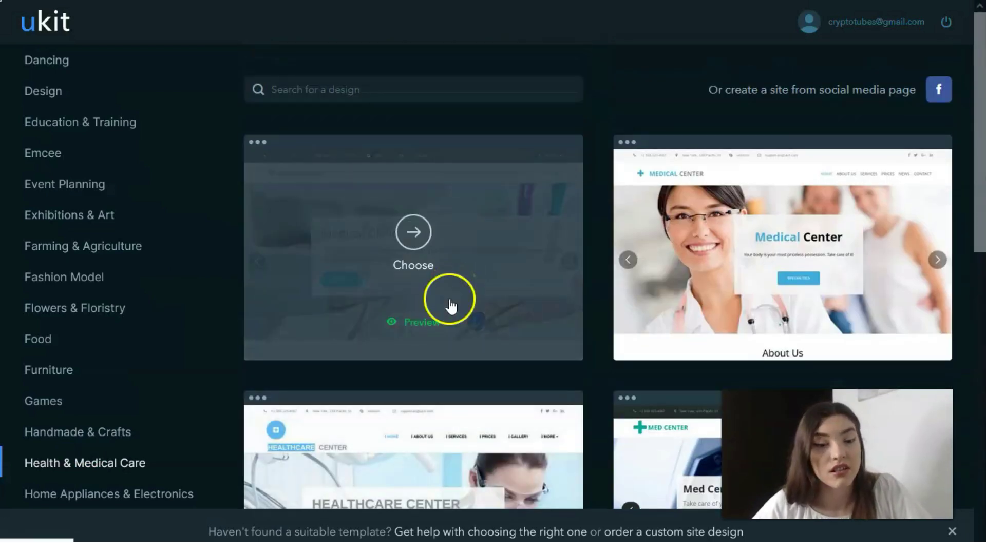
pyautogui.scroll(-5, 450, 307)
pyautogui.click(61, 405)
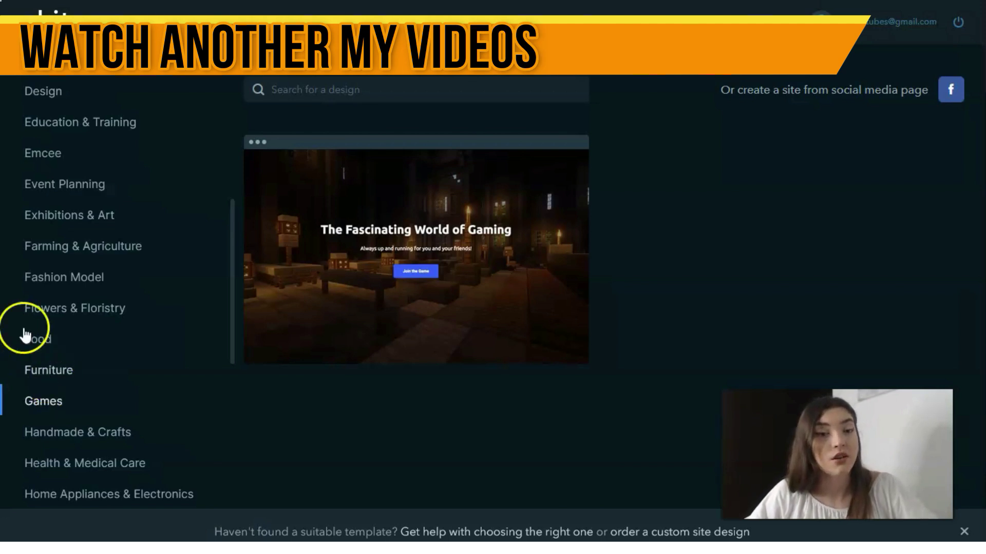
# - Filter the gallery to Event Planning and open the Best Day template preview
pyautogui.click(62, 191)
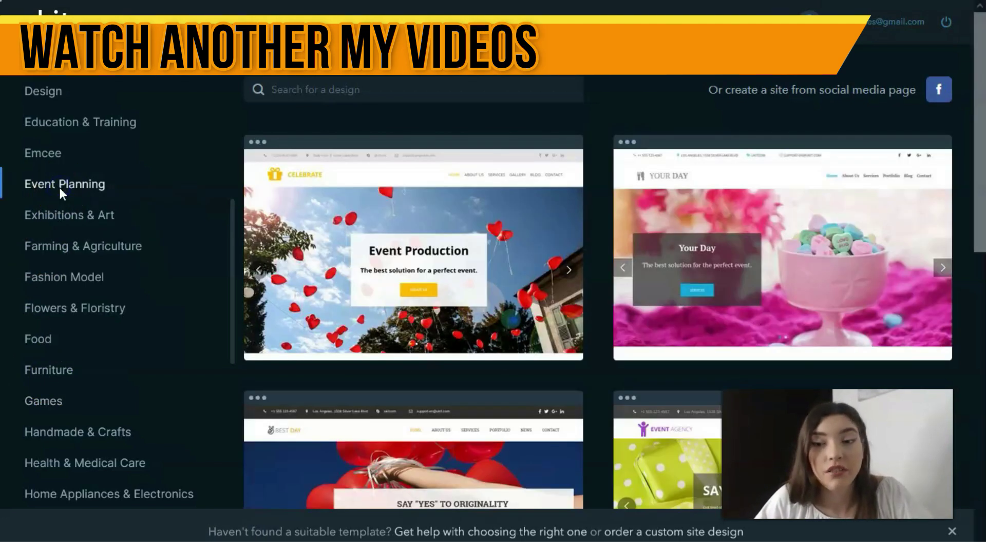
pyautogui.scroll(-2, 499, 365)
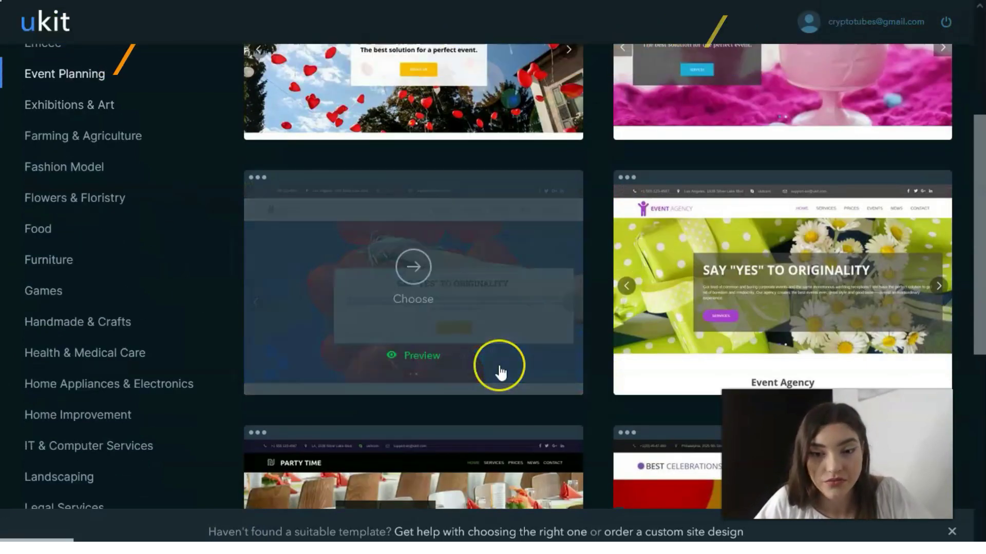
pyautogui.scroll(-6, 499, 365)
pyautogui.scroll(6, 501, 371)
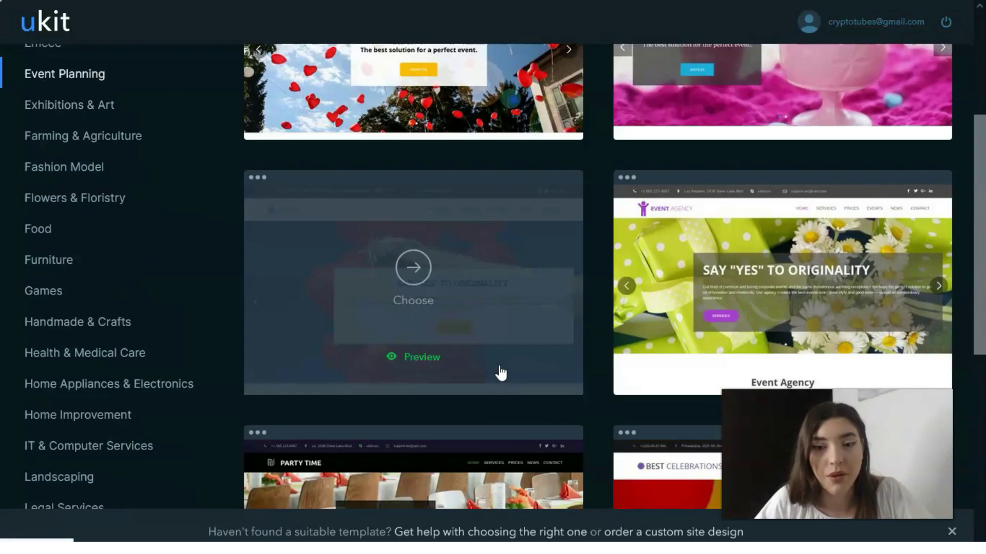
pyautogui.click(431, 364)
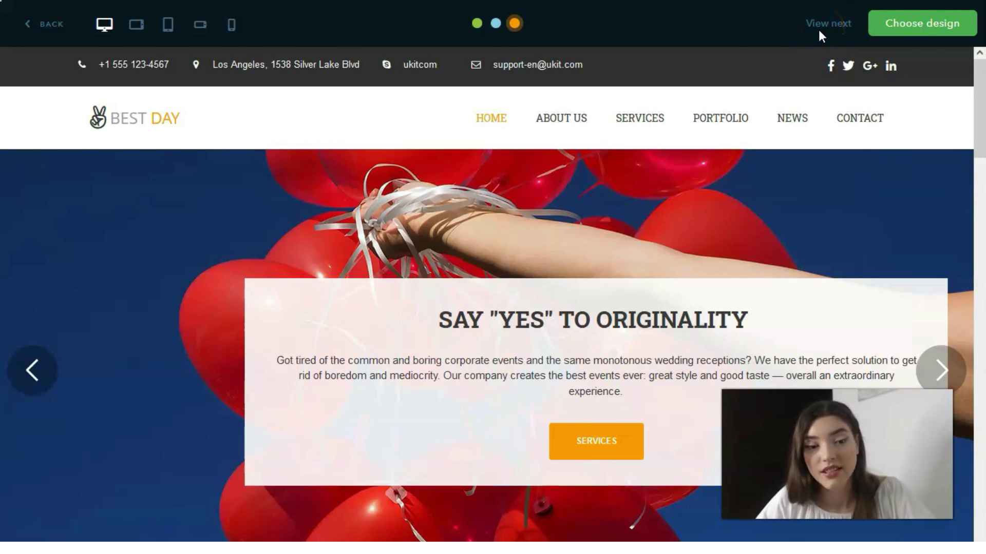
pyautogui.click(875, 28)
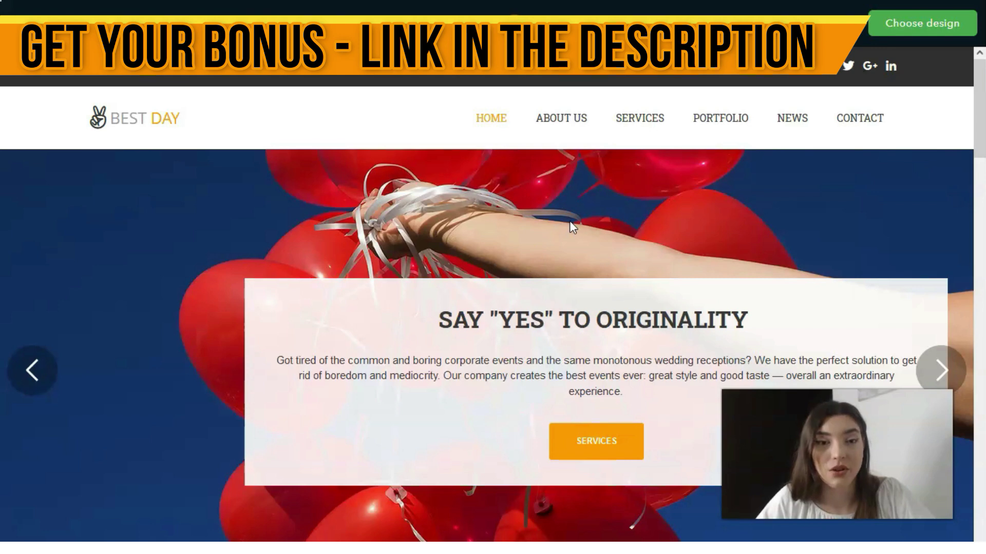
pyautogui.scroll(-10, 557, 229)
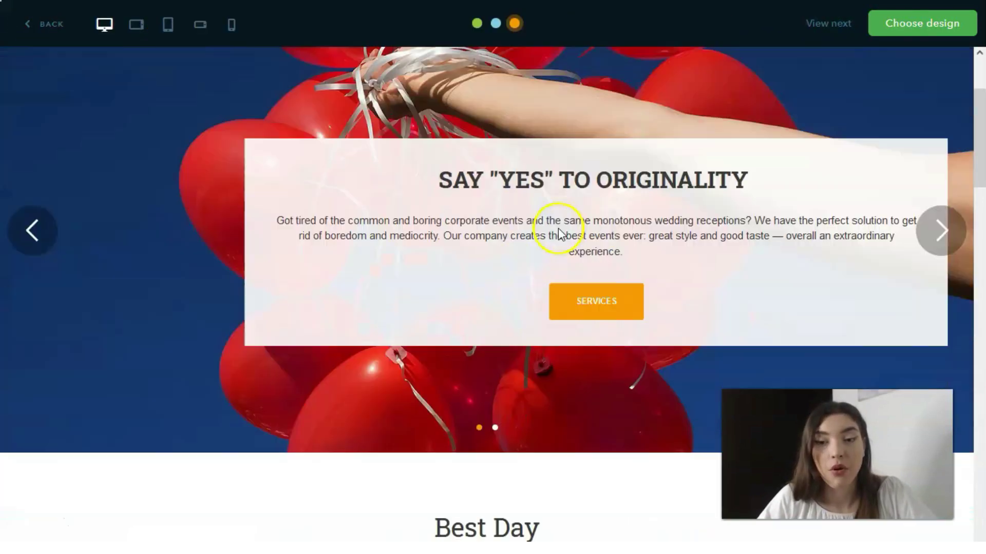
pyautogui.scroll(-20, 517, 225)
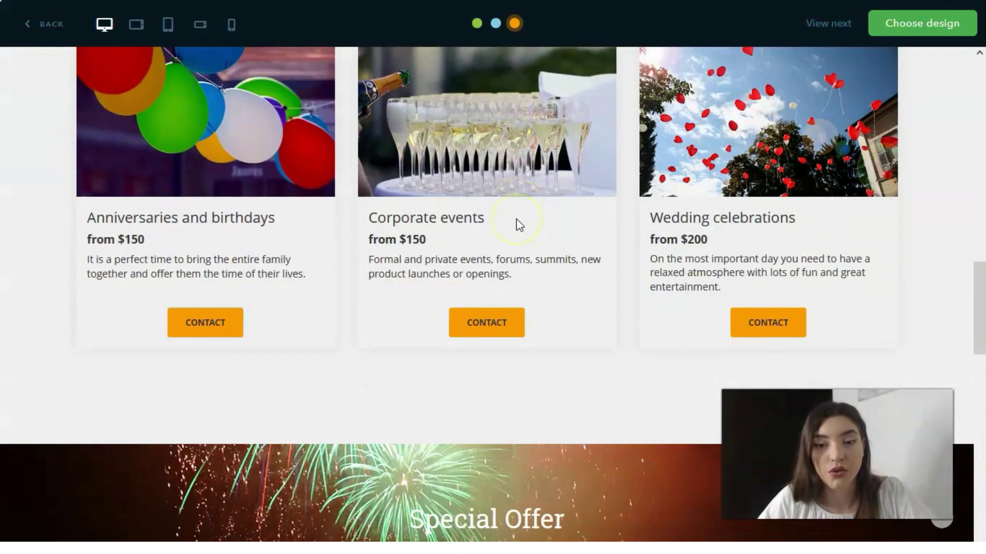
pyautogui.scroll(-3, 519, 224)
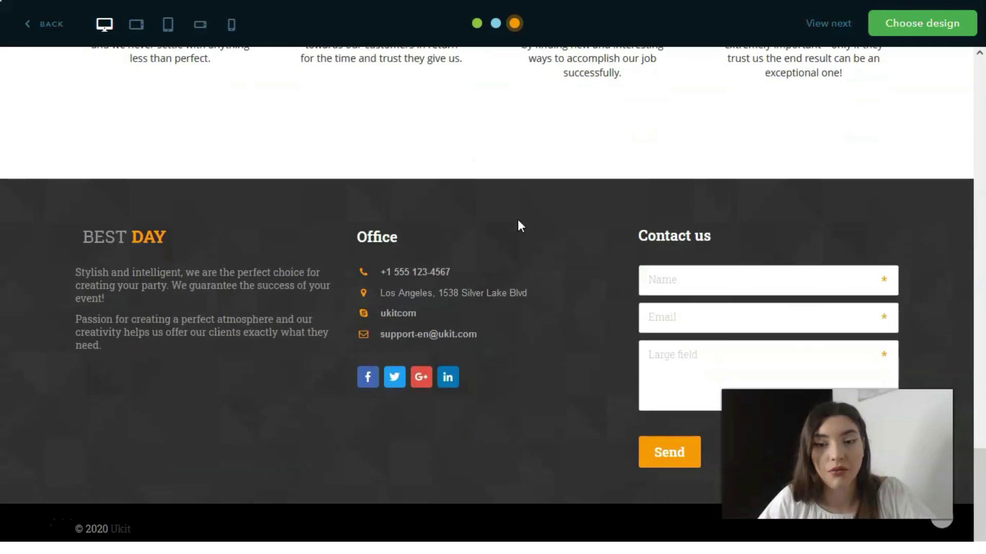
pyautogui.scroll(20, 518, 220)
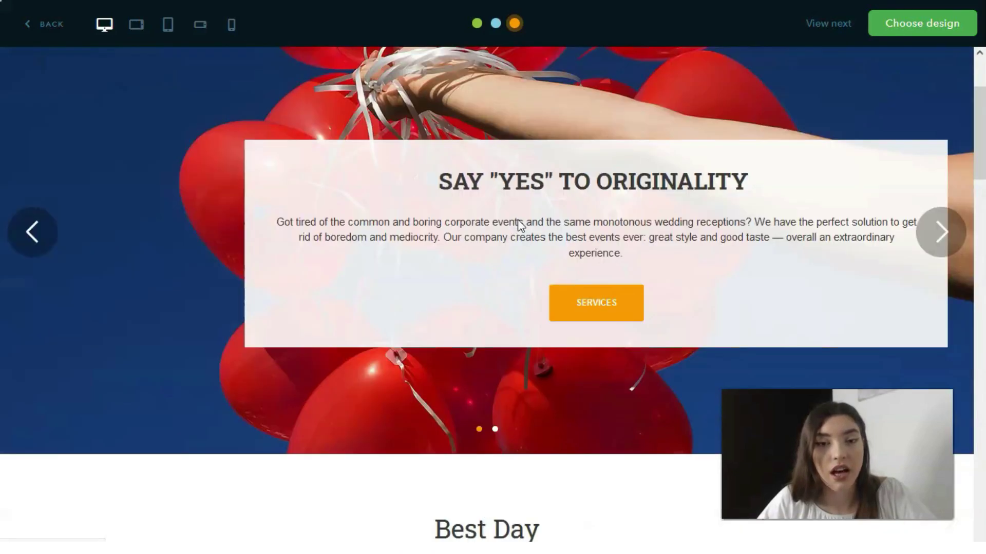
pyautogui.scroll(3, 519, 221)
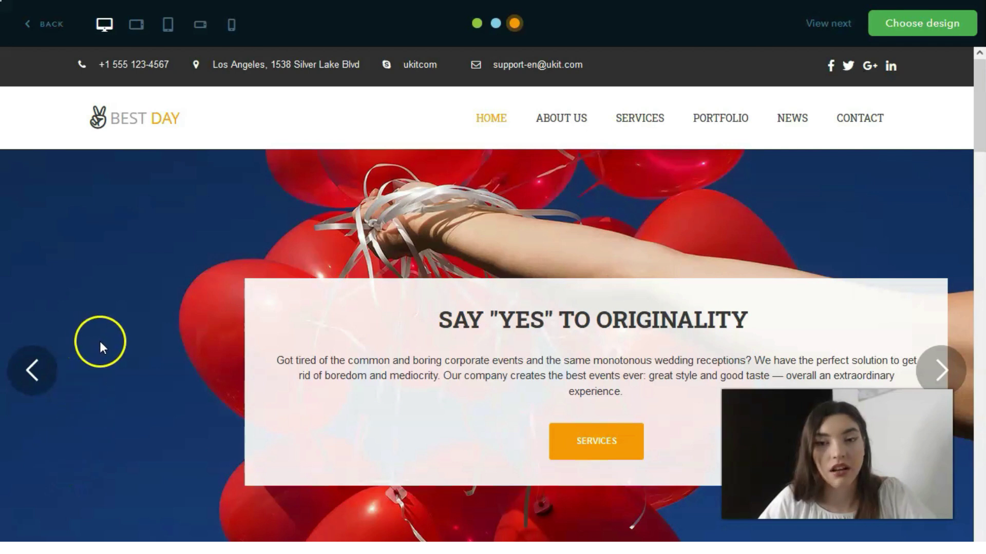
pyautogui.scroll(-1, 147, 340)
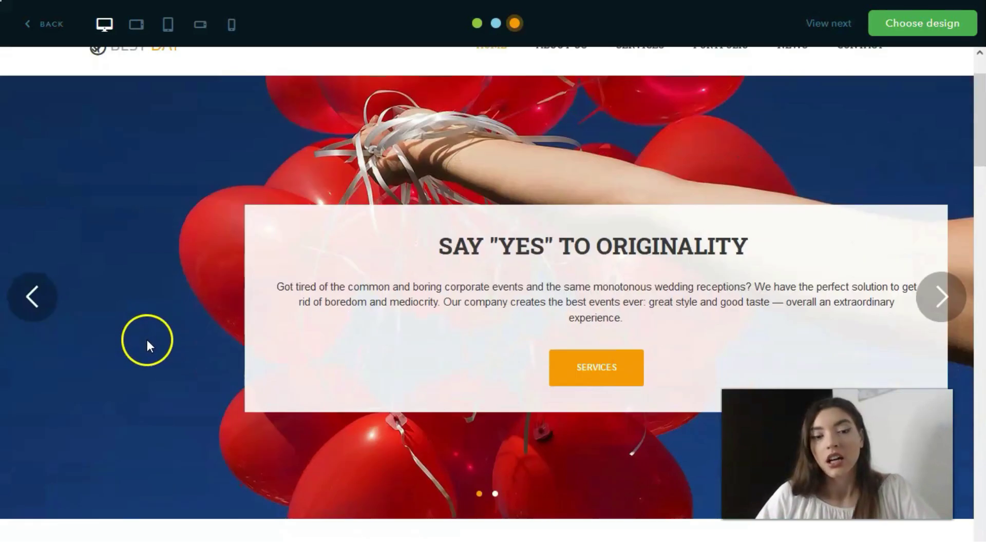
pyautogui.scroll(1, 147, 340)
pyautogui.scroll(-1, 145, 345)
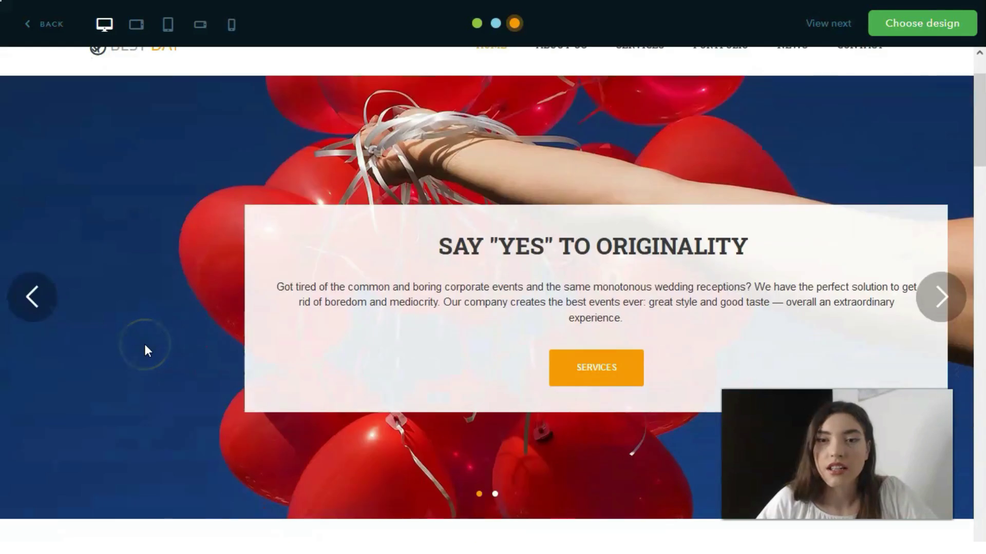
pyautogui.scroll(1, 144, 351)
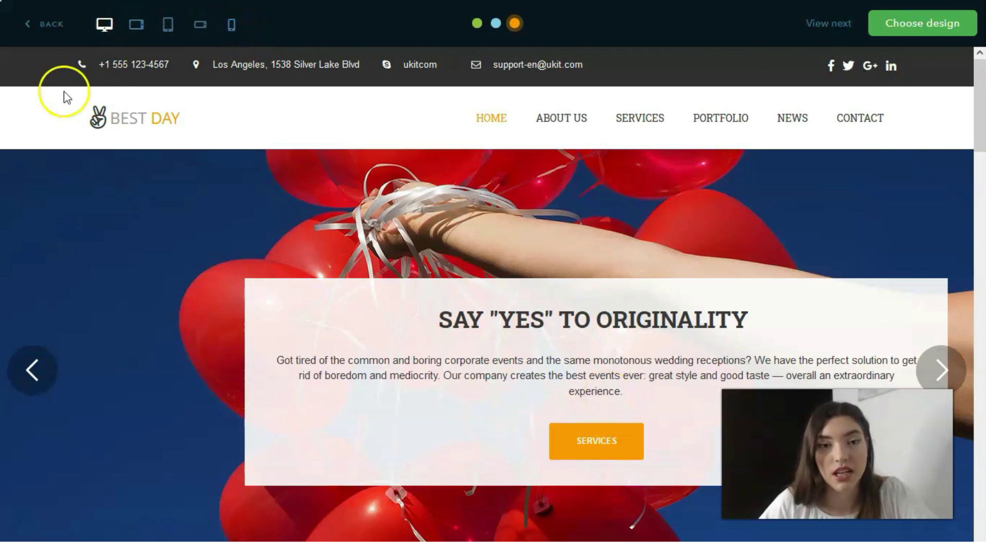
# - Preview and scroll the template in landscape and portrait tablet layouts
pyautogui.click(134, 25)
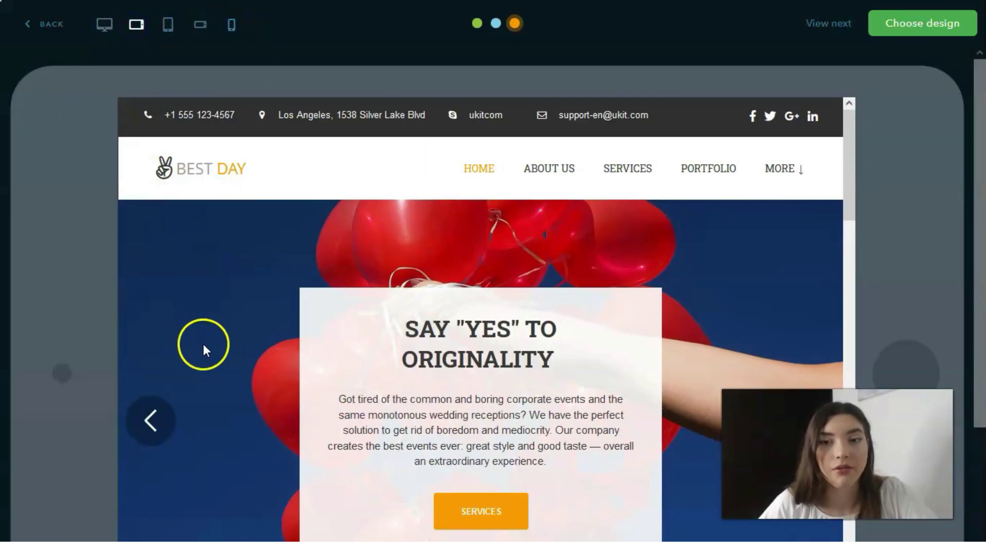
pyautogui.scroll(-15, 173, 283)
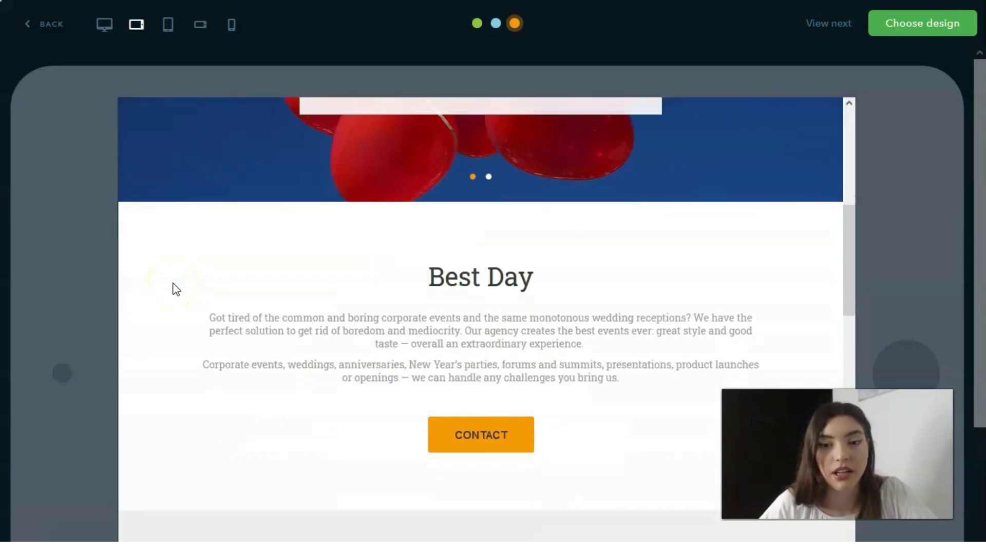
pyautogui.scroll(15, 179, 290)
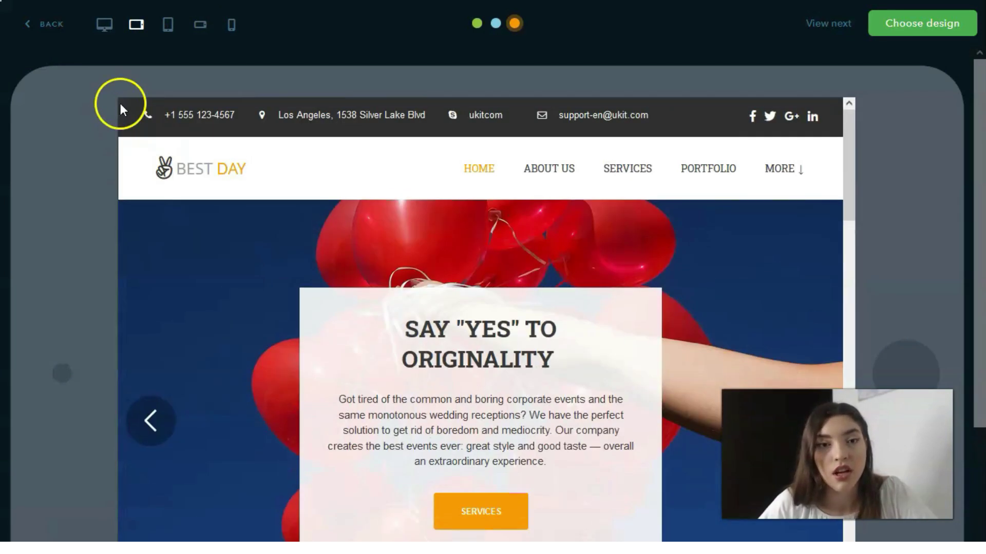
pyautogui.click(168, 24)
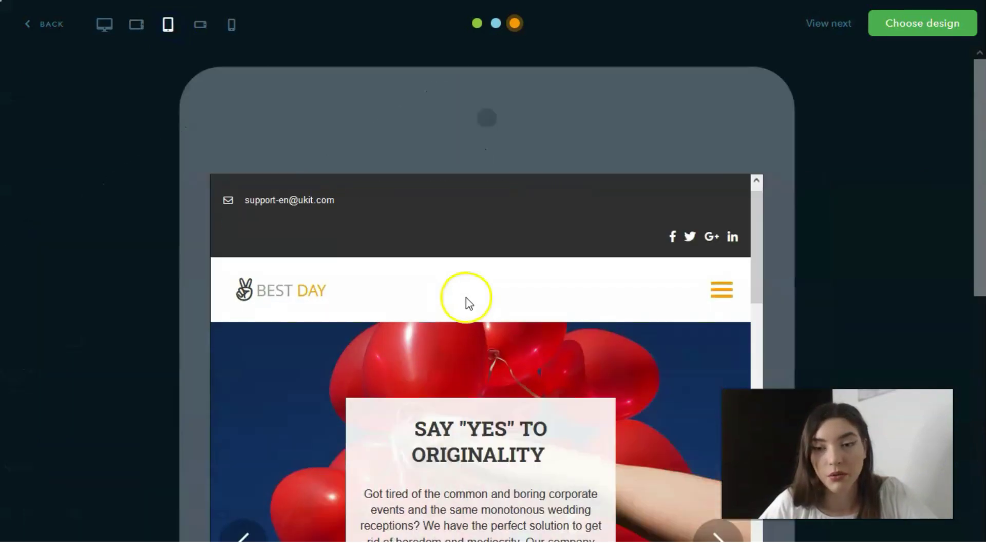
pyautogui.scroll(-8, 494, 302)
pyautogui.scroll(-5, 495, 307)
pyautogui.scroll(10, 482, 304)
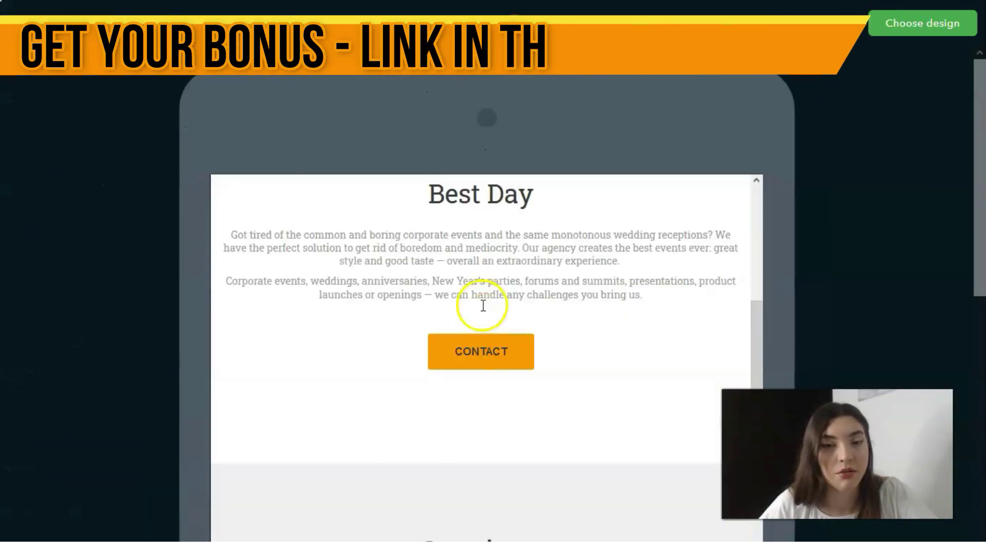
# - Preview and scroll the template in landscape and then portrait phone layouts
pyautogui.click(239, 24)
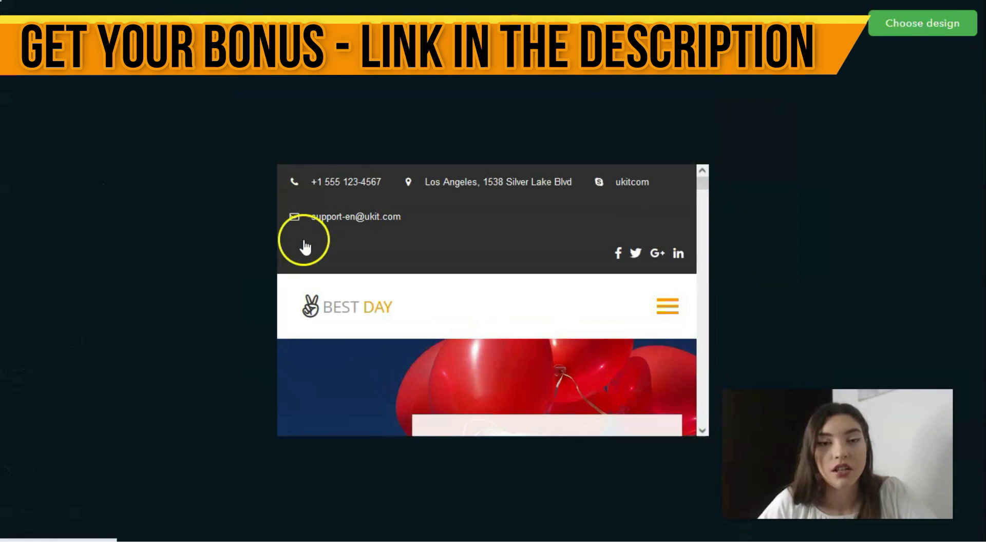
pyautogui.scroll(-15, 533, 327)
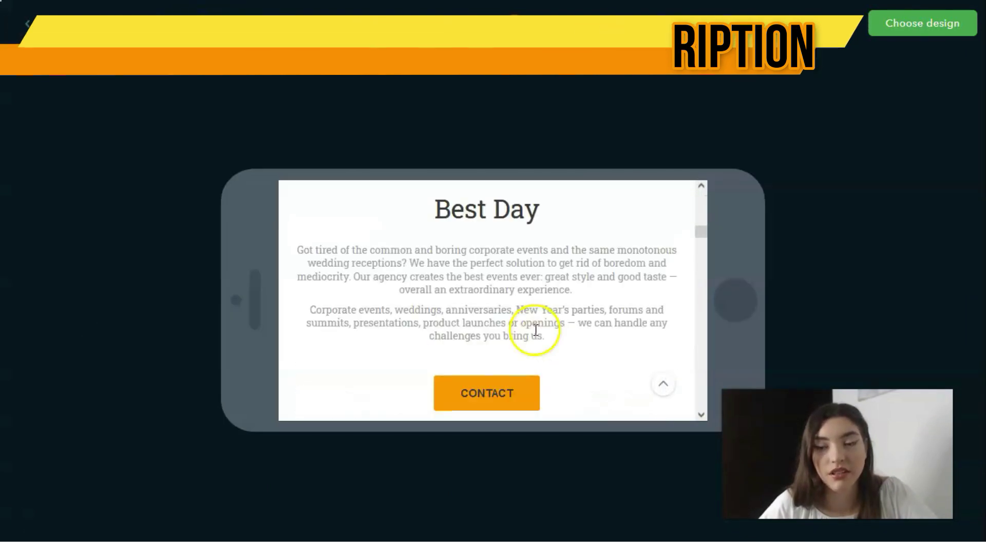
pyautogui.scroll(8, 535, 337)
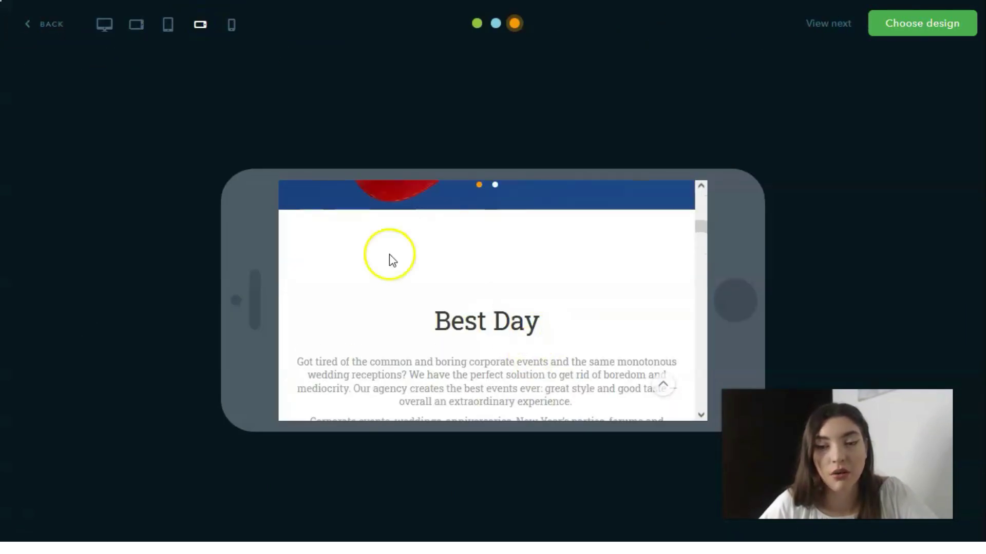
pyautogui.click(231, 24)
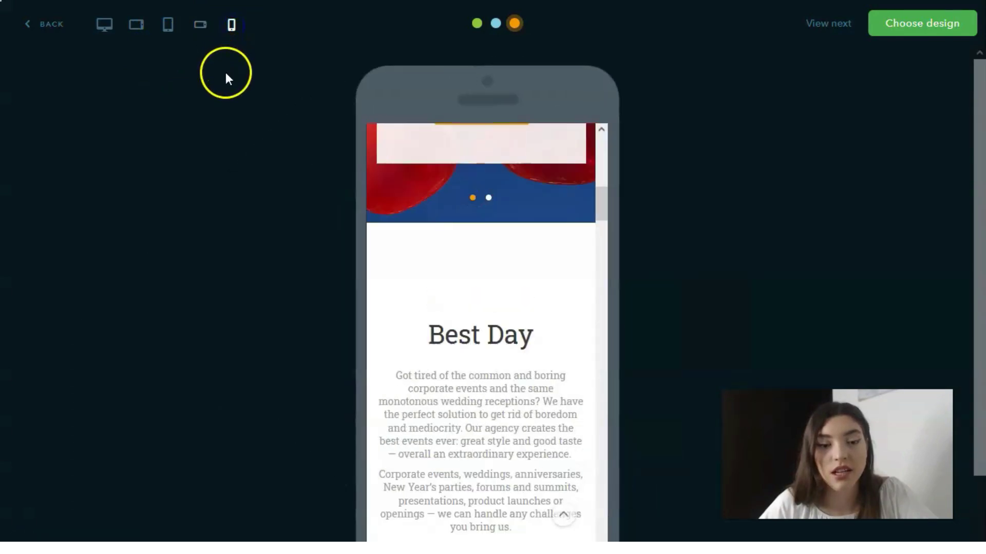
pyautogui.scroll(-10, 513, 390)
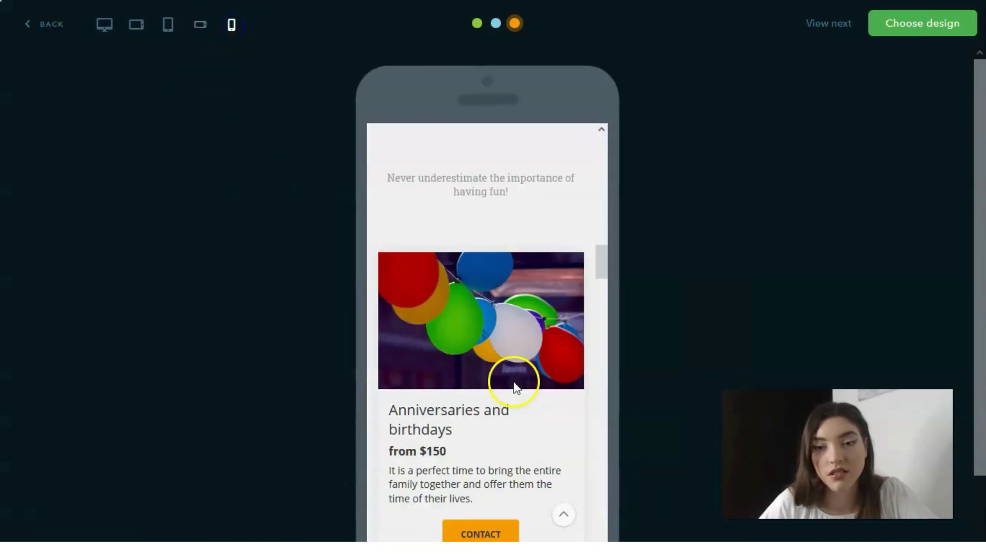
pyautogui.scroll(-15, 510, 389)
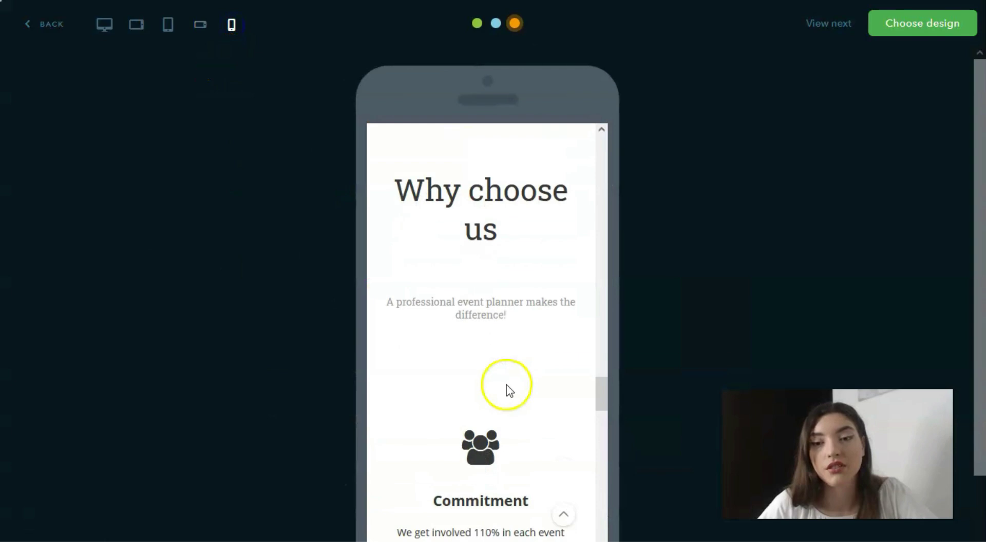
pyautogui.scroll(20, 508, 391)
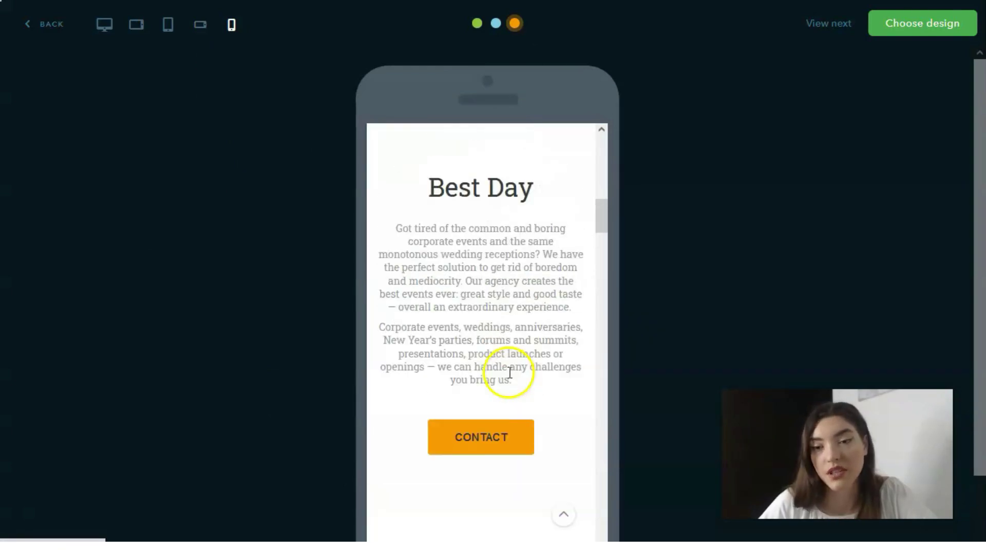
pyautogui.scroll(3, 496, 365)
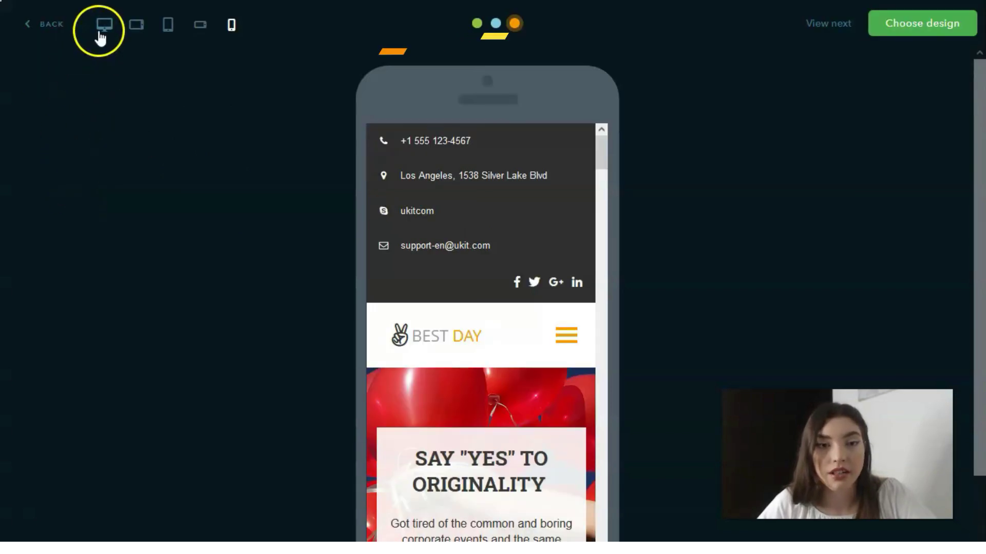
# - Switch back to desktop view, try the green and blue schemes, then return to orange
pyautogui.click(102, 28)
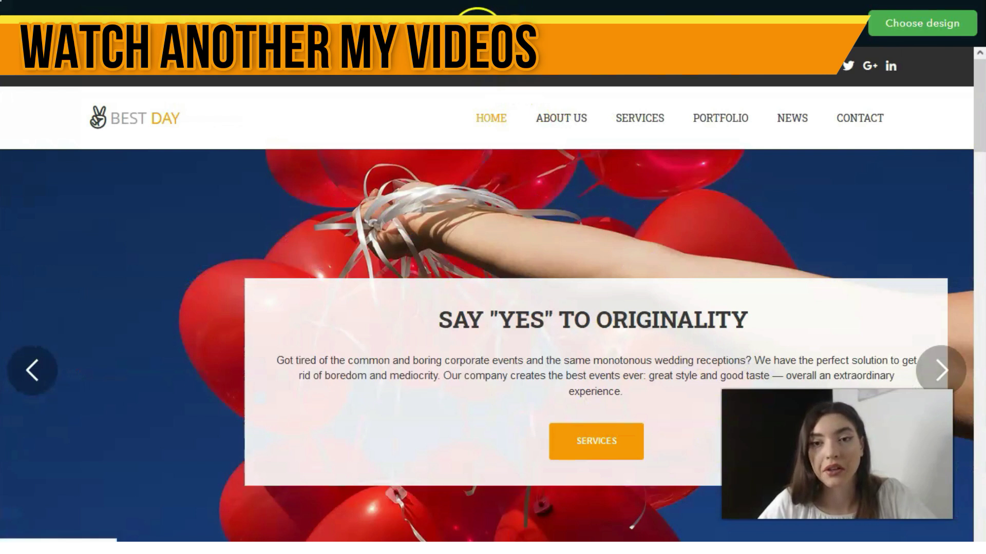
pyautogui.click(476, 23)
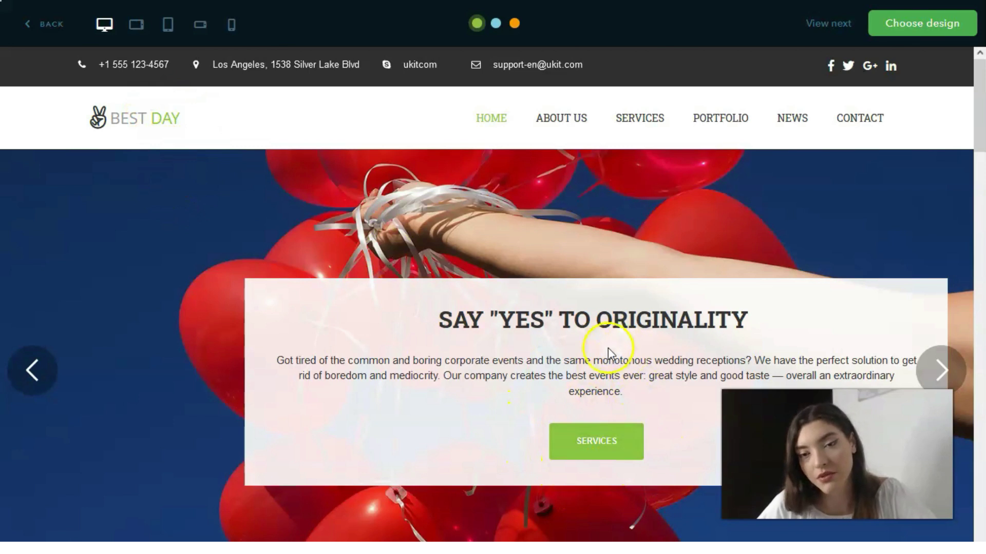
pyautogui.click(495, 23)
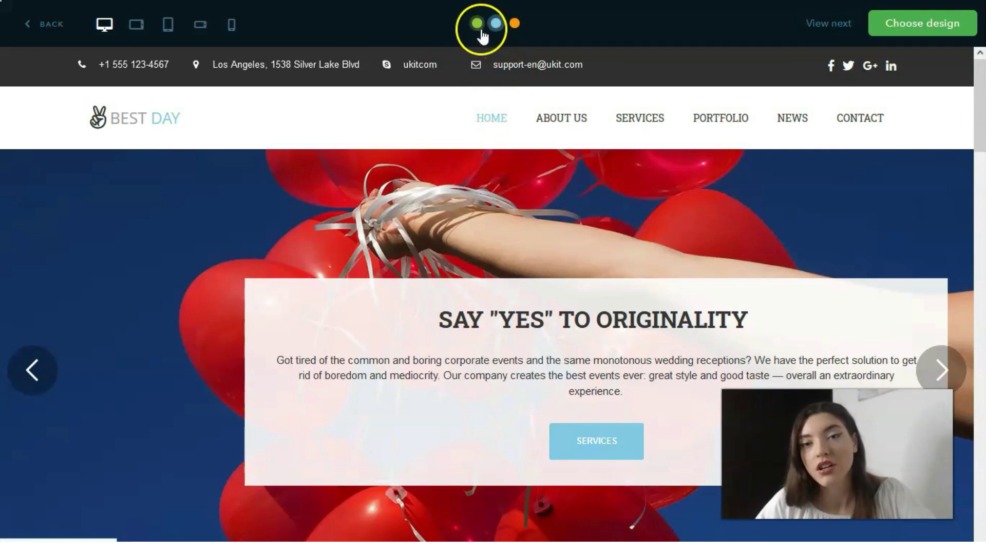
pyautogui.click(514, 23)
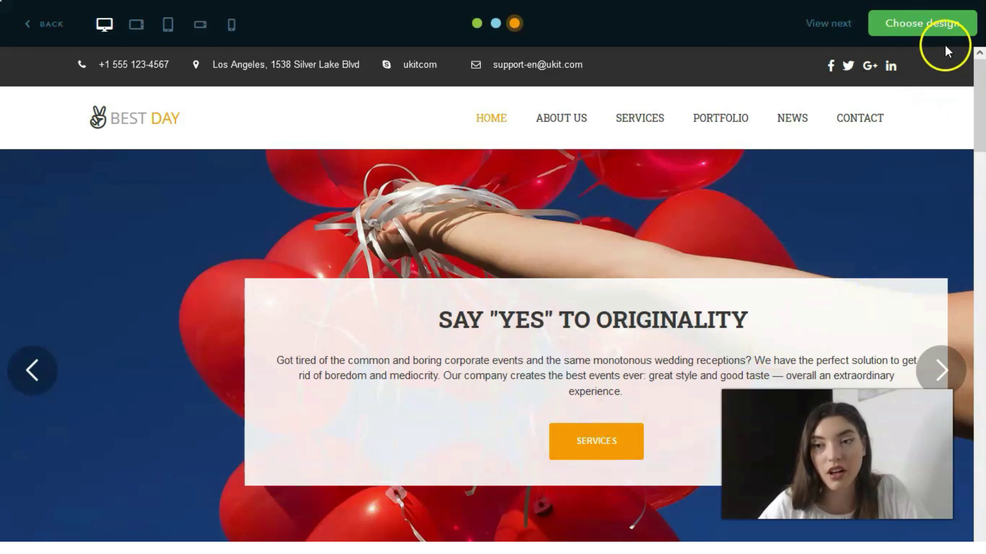
# - Confirm Best Day as the site's design with the Choose design button
pyautogui.click(948, 29)
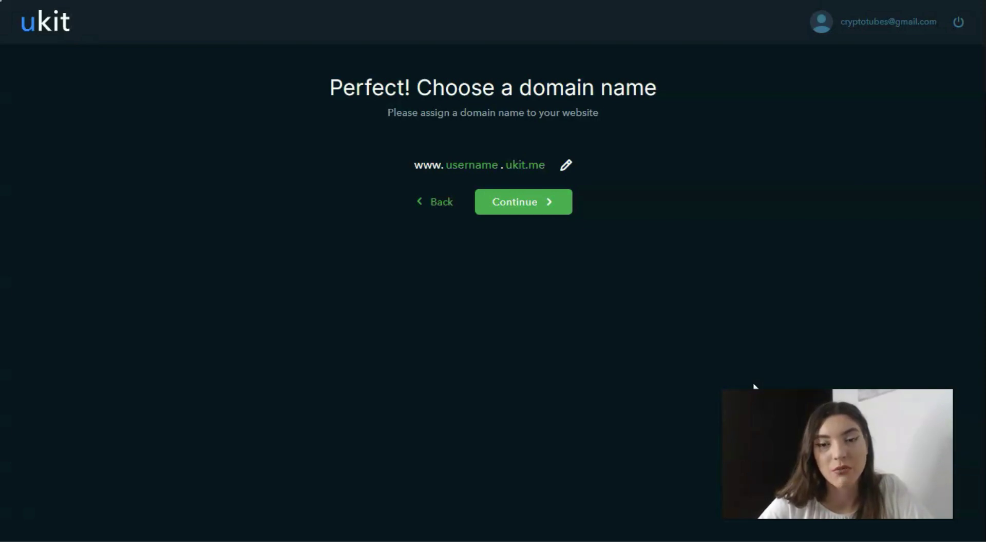
# - Accept the default ukit.me subdomain and scroll through the Best Day home page in the editor
pyautogui.click(524, 211)
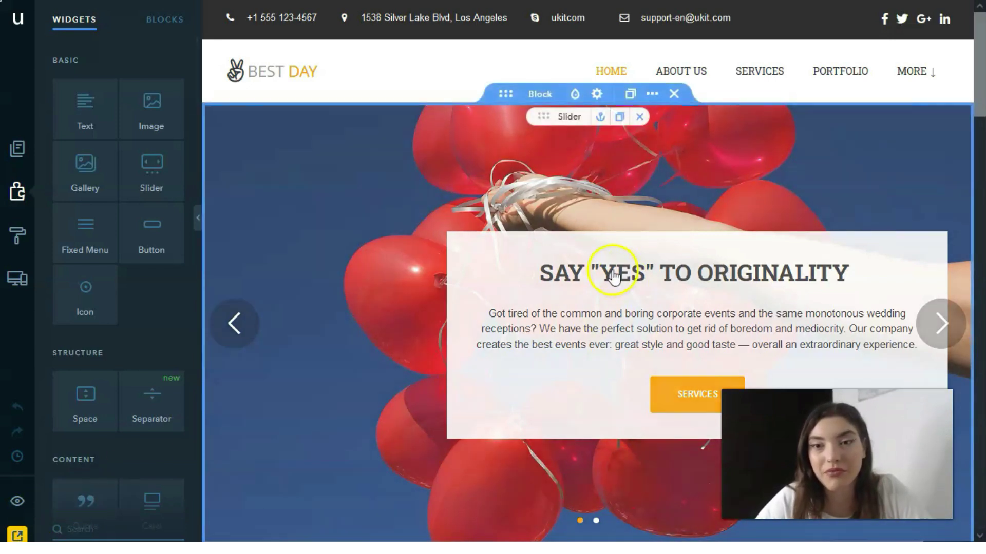
pyautogui.scroll(-3, 675, 308)
pyautogui.scroll(3, 528, 293)
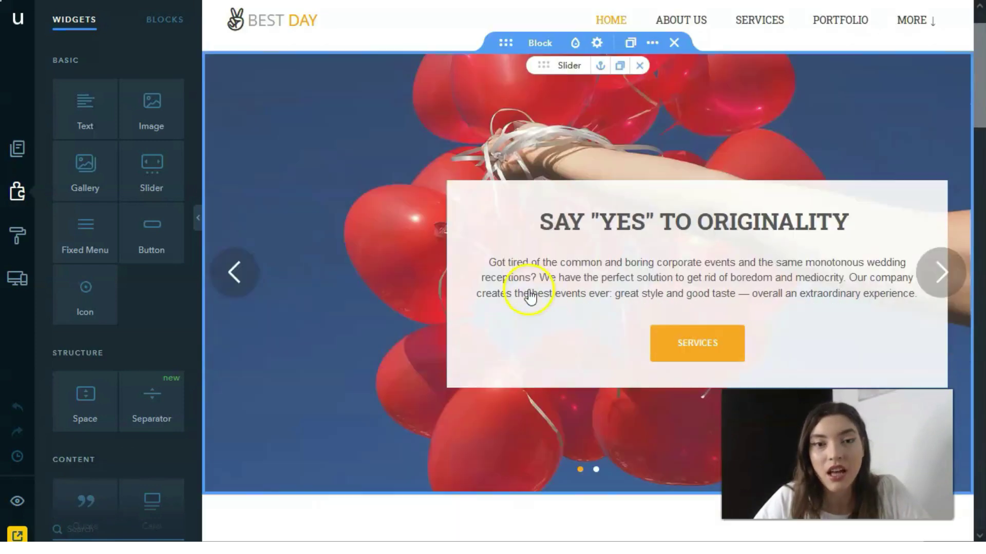
pyautogui.scroll(-15, 536, 277)
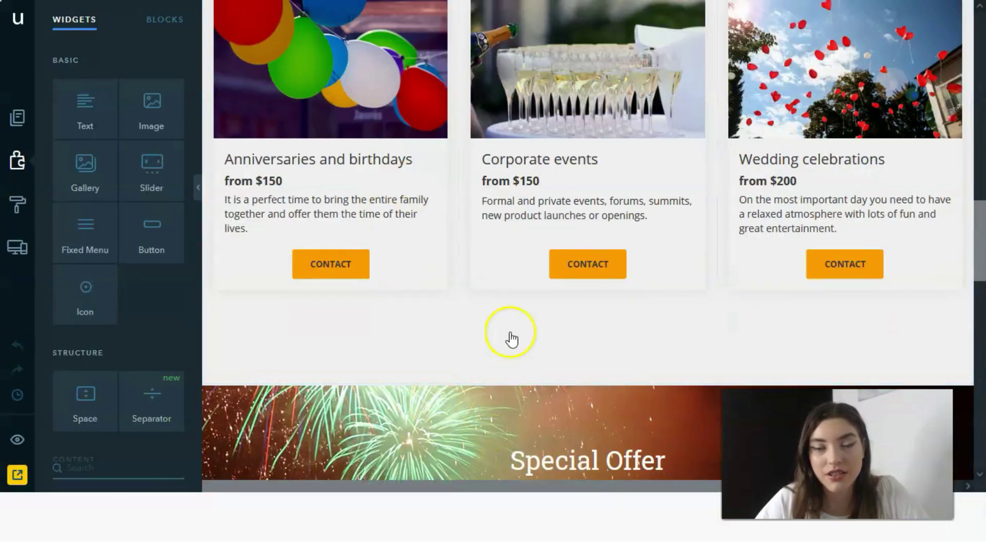
pyautogui.scroll(-20, 447, 330)
pyautogui.scroll(20, 489, 346)
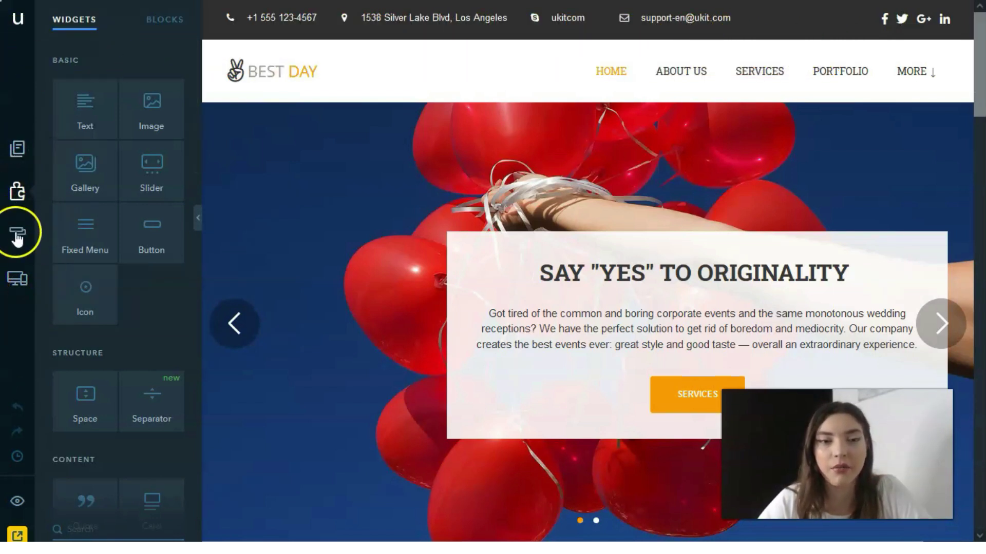
# - In the Site Pages list, move Home up to second place below About Us
pyautogui.click(19, 150)
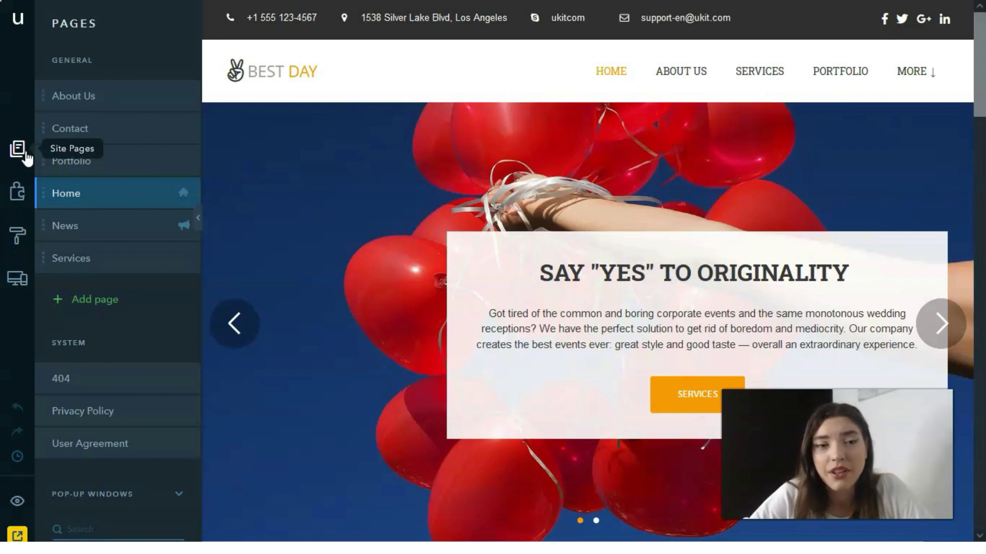
pyautogui.moveTo(115, 199); pyautogui.dragTo(106, 229)
pyautogui.click(108, 236)
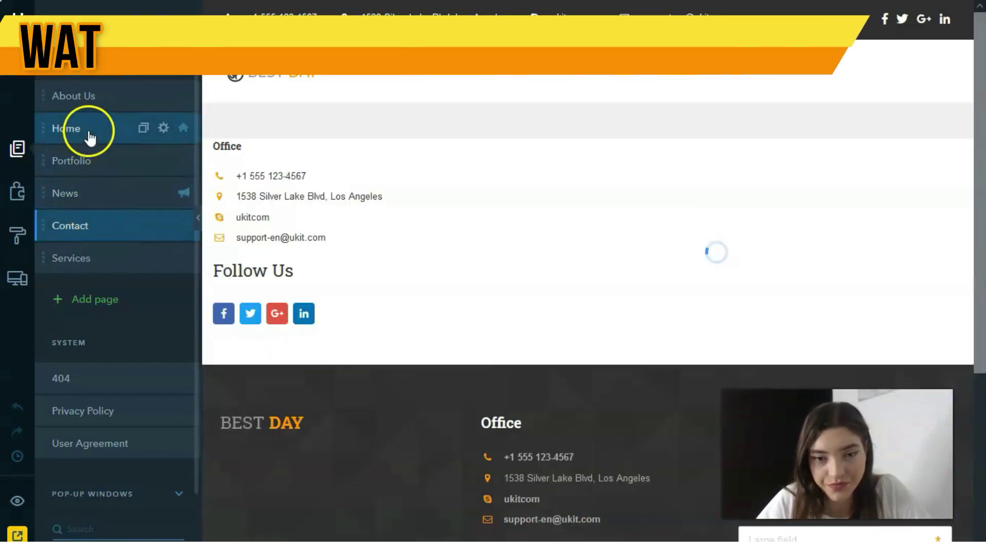
pyautogui.click(89, 130)
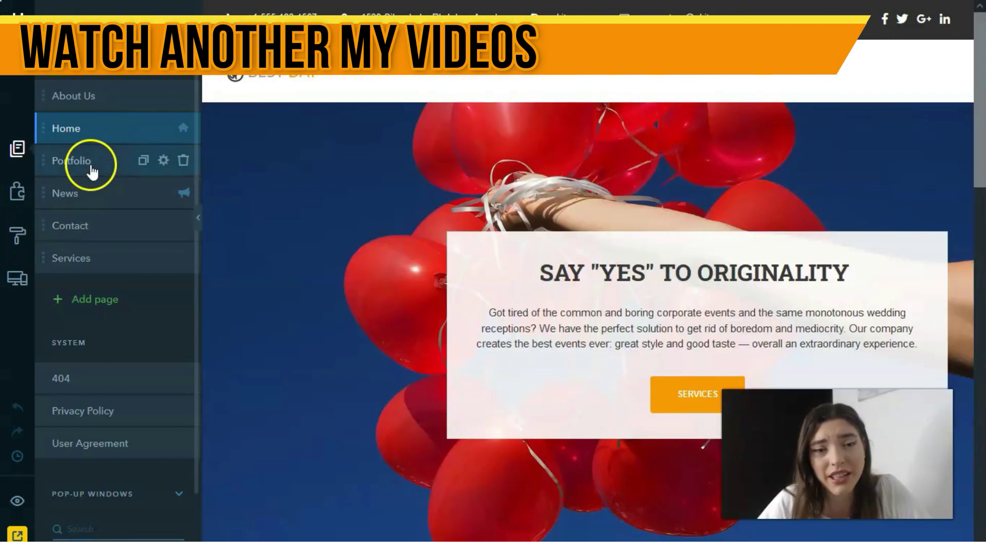
# - Open the Portfolio page for editing and bring up the widget library
pyautogui.click(91, 171)
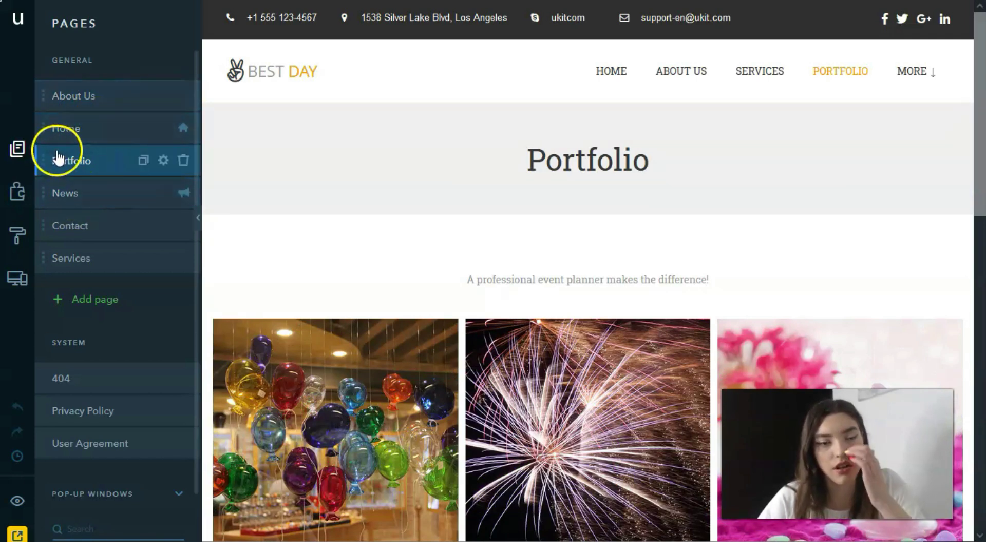
pyautogui.moveTo(78, 124); pyautogui.dragTo(47, 166)
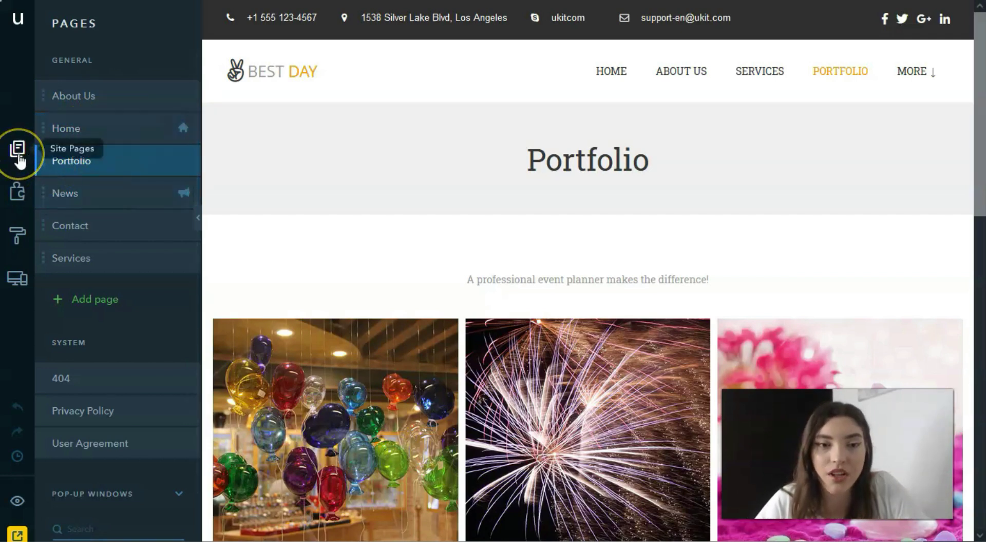
pyautogui.click(18, 192)
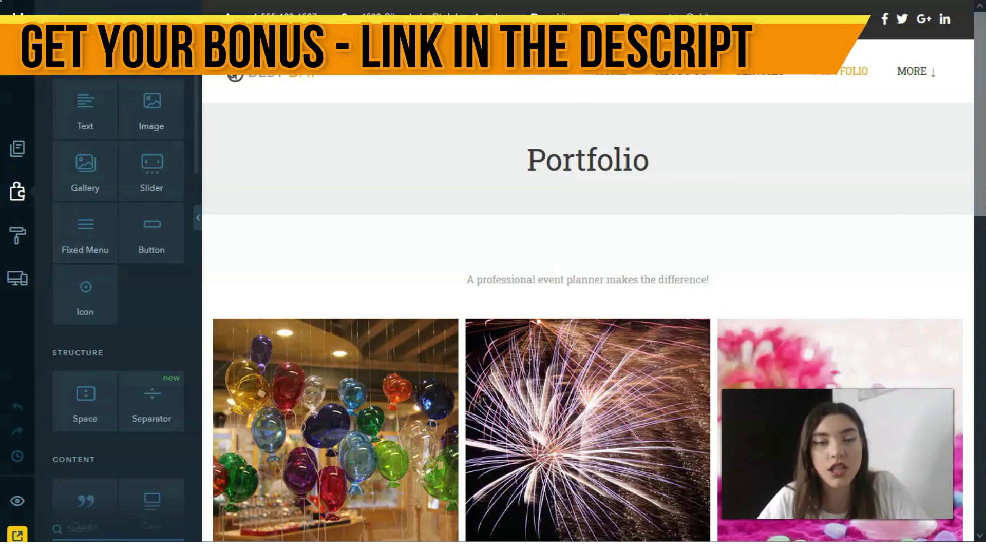
# - Drag the themed Files block with its three PDF downloads under the Portfolio heading
pyautogui.click(162, 12)
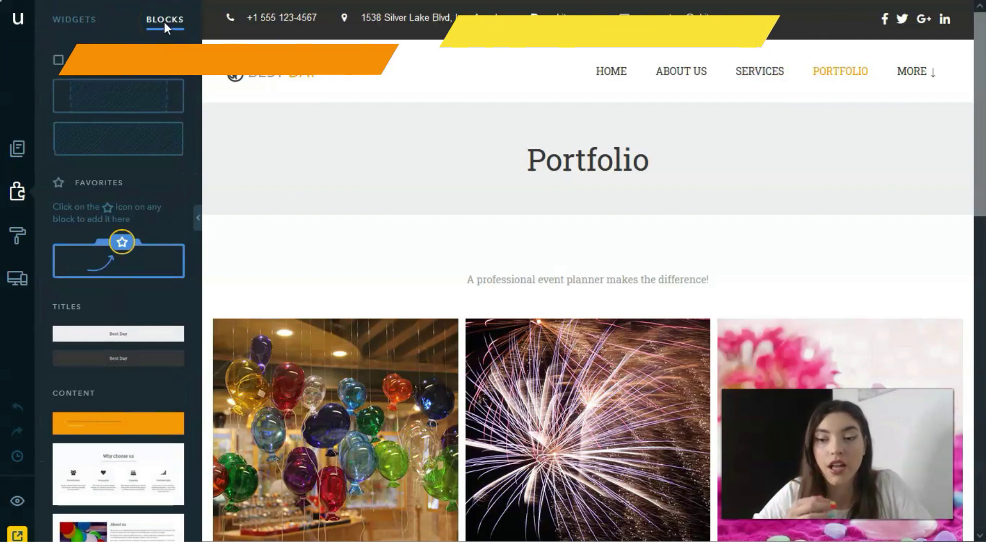
pyautogui.scroll(-4, 100, 243)
pyautogui.scroll(-12, 101, 231)
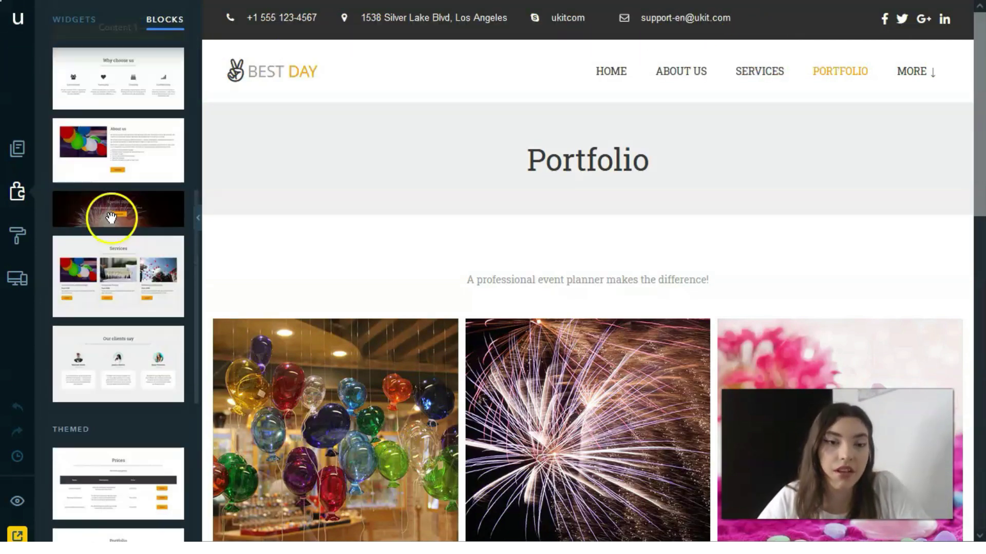
pyautogui.moveTo(136, 293); pyautogui.dragTo(604, 226)
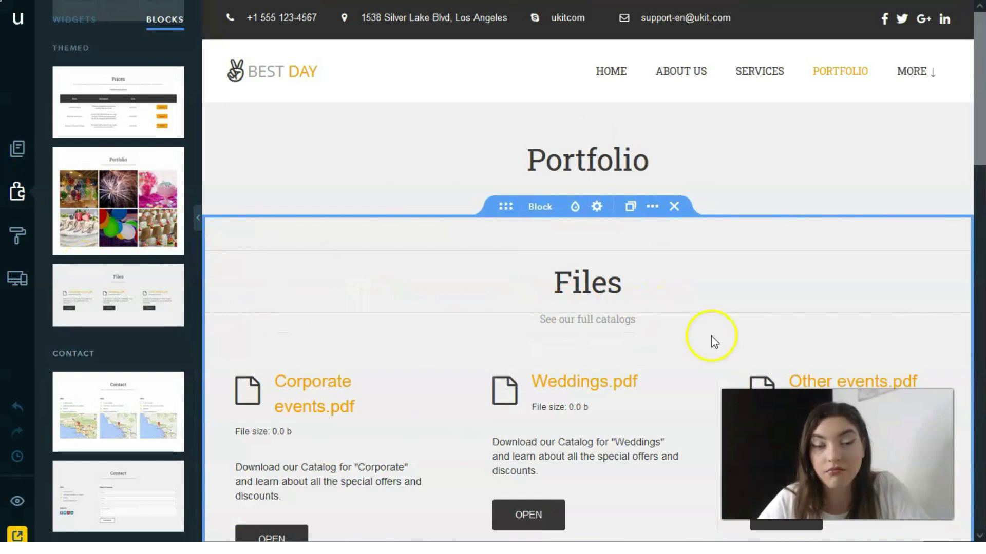
pyautogui.scroll(10, 187, 286)
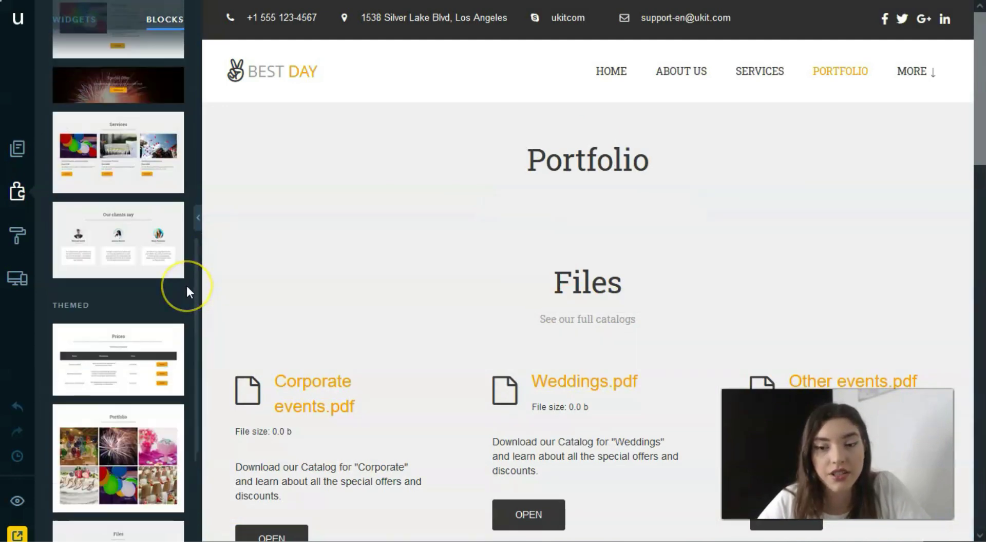
pyautogui.scroll(6, 186, 292)
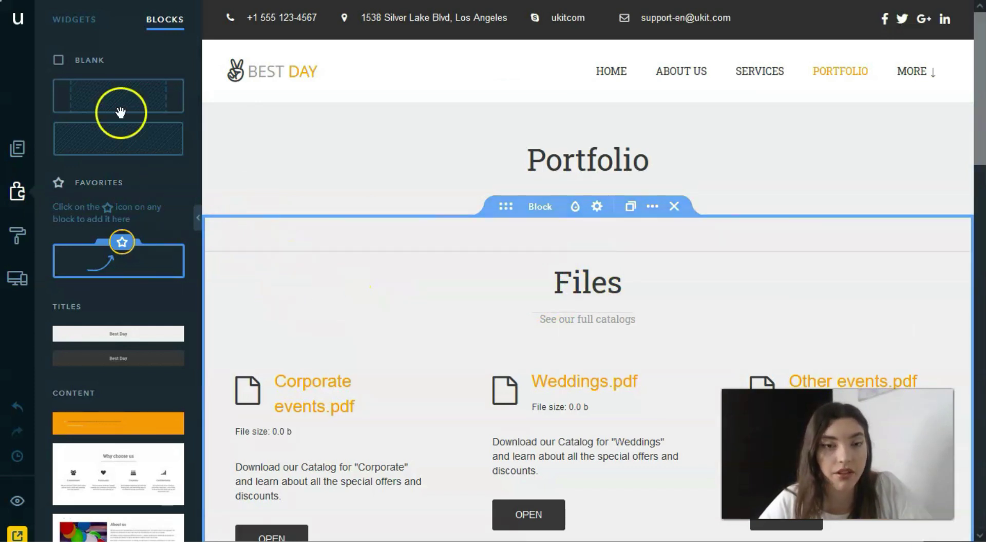
# - Add a Quote widget reading 'It always seems impossible until it's done' under the Portfolio title
pyautogui.click(73, 20)
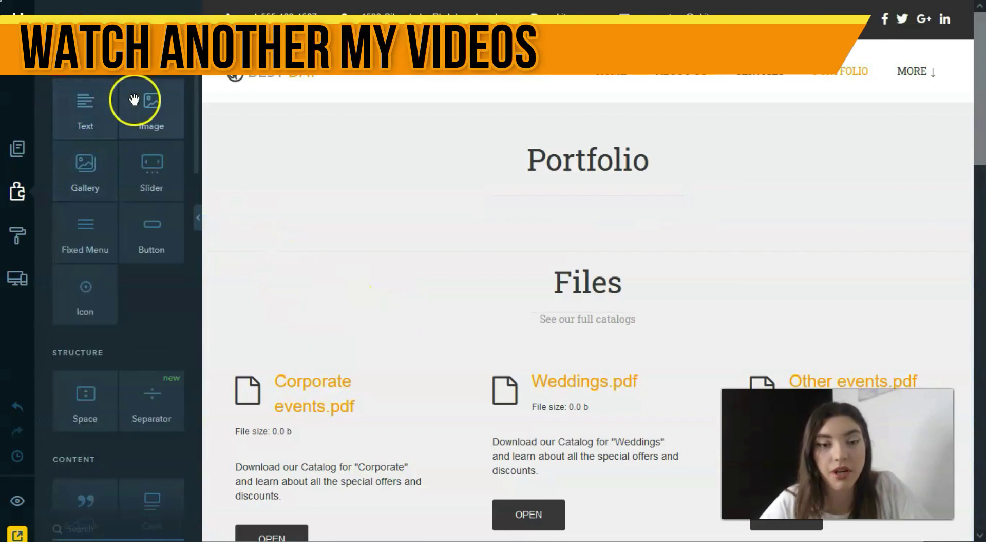
pyautogui.moveTo(134, 100)
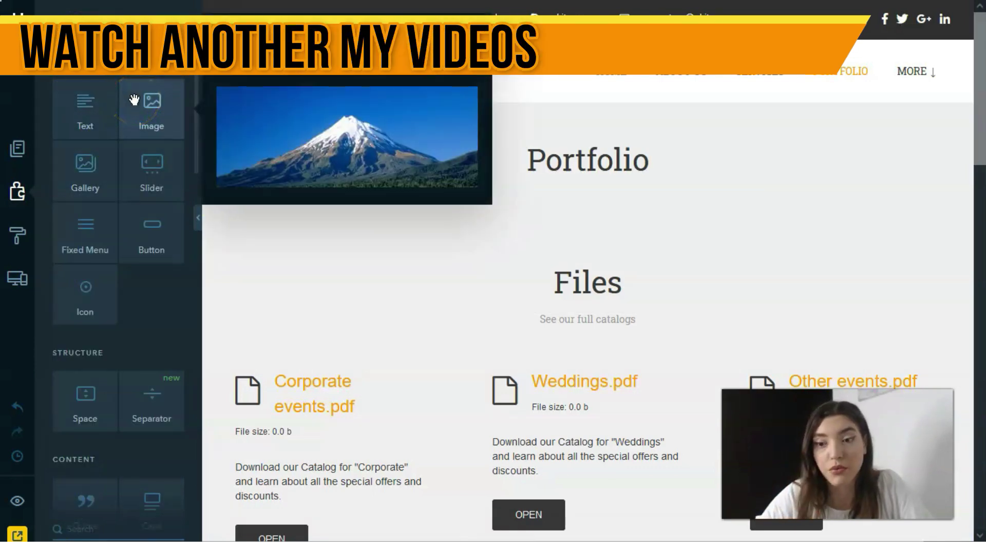
pyautogui.scroll(-4, 135, 185)
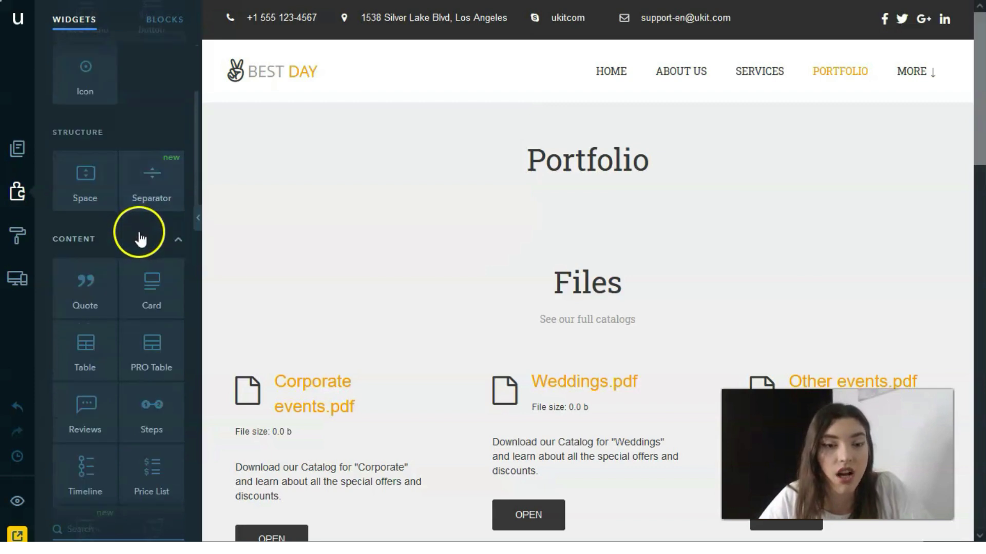
pyautogui.scroll(-8, 132, 267)
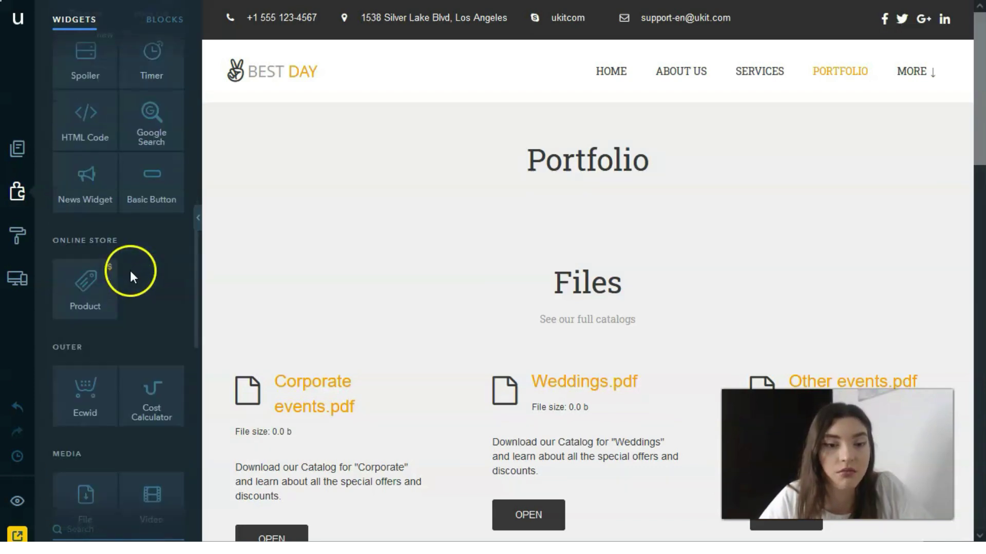
pyautogui.scroll(-8, 130, 270)
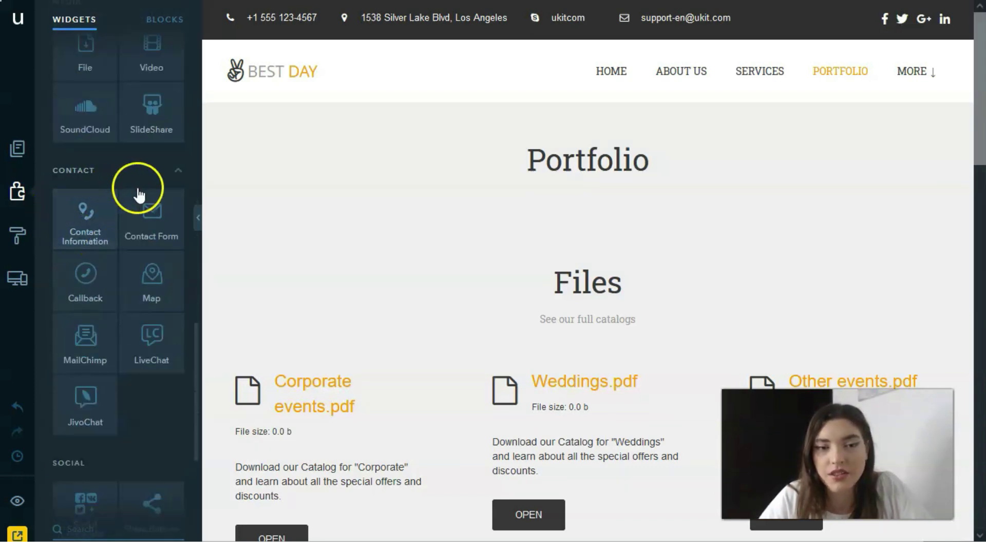
pyautogui.scroll(-5, 141, 216)
pyautogui.scroll(4, 110, 226)
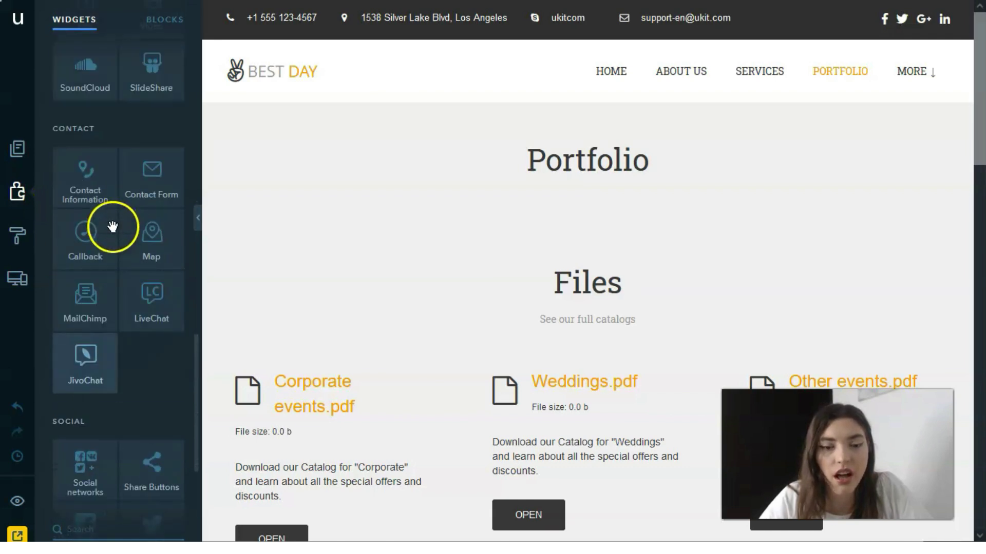
pyautogui.scroll(12, 113, 226)
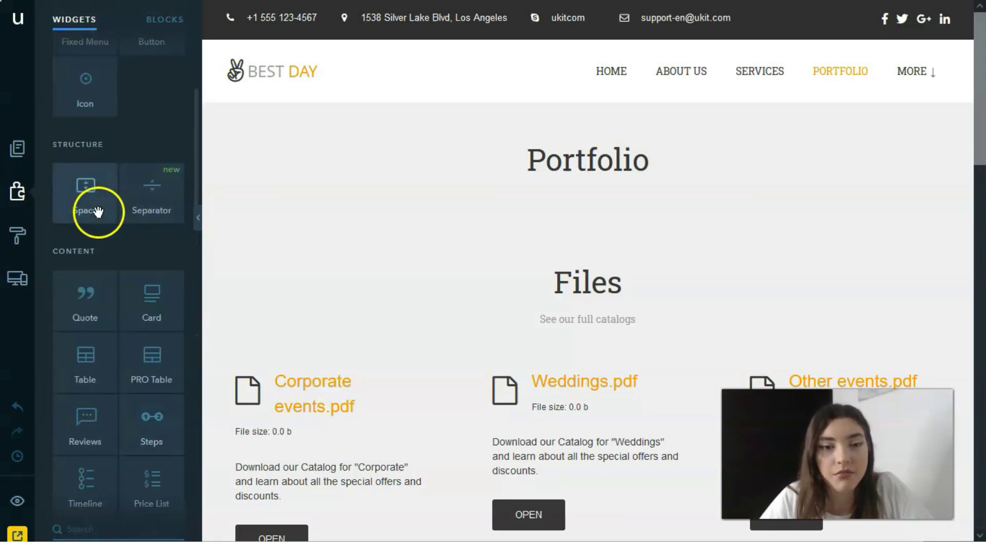
pyautogui.scroll(-2, 128, 213)
pyautogui.moveTo(85, 194); pyautogui.dragTo(663, 226)
# - Add a Steps section above the photo gallery and another widget just above the footer
pyautogui.scroll(-9, 213, 334)
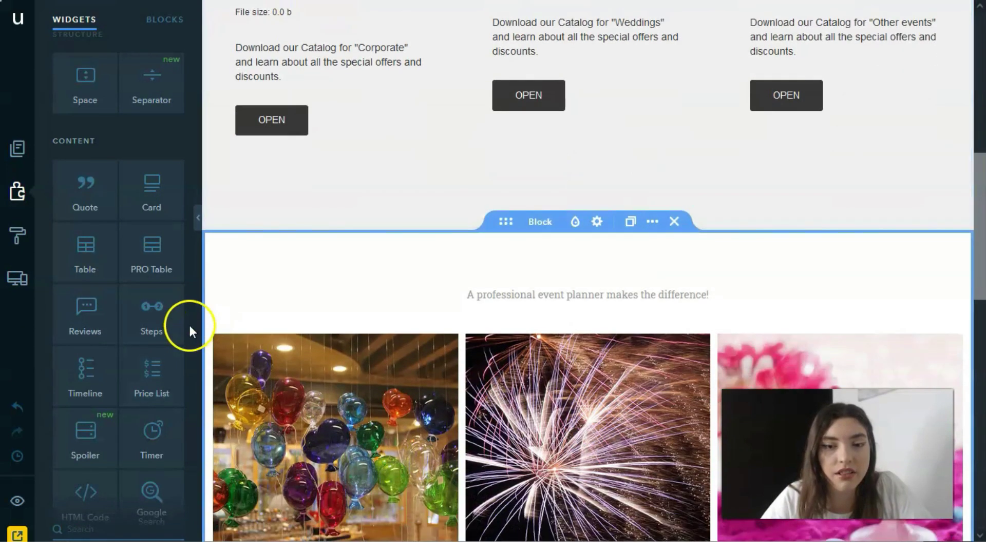
pyautogui.moveTo(126, 323); pyautogui.dragTo(574, 192)
pyautogui.scroll(-6, 264, 255)
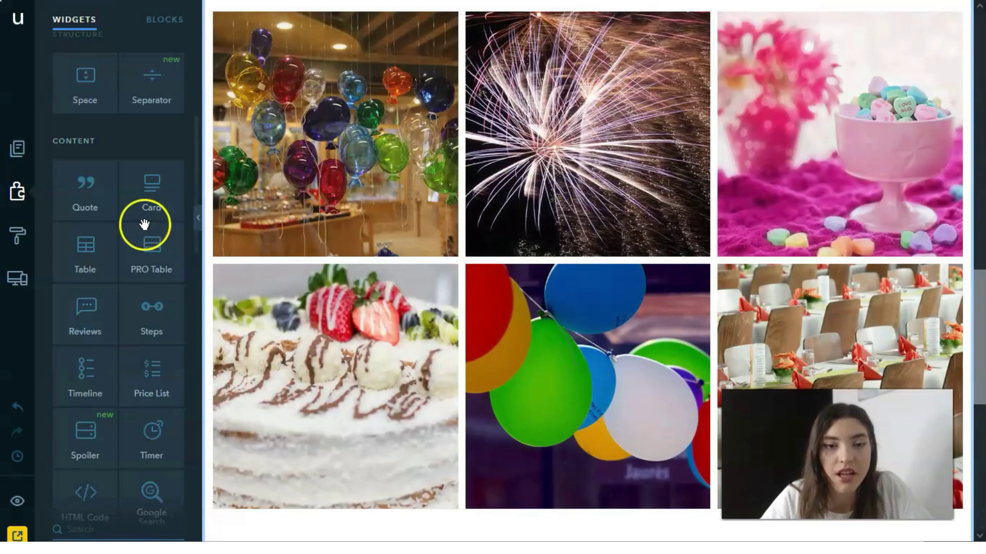
pyautogui.scroll(-10, 154, 281)
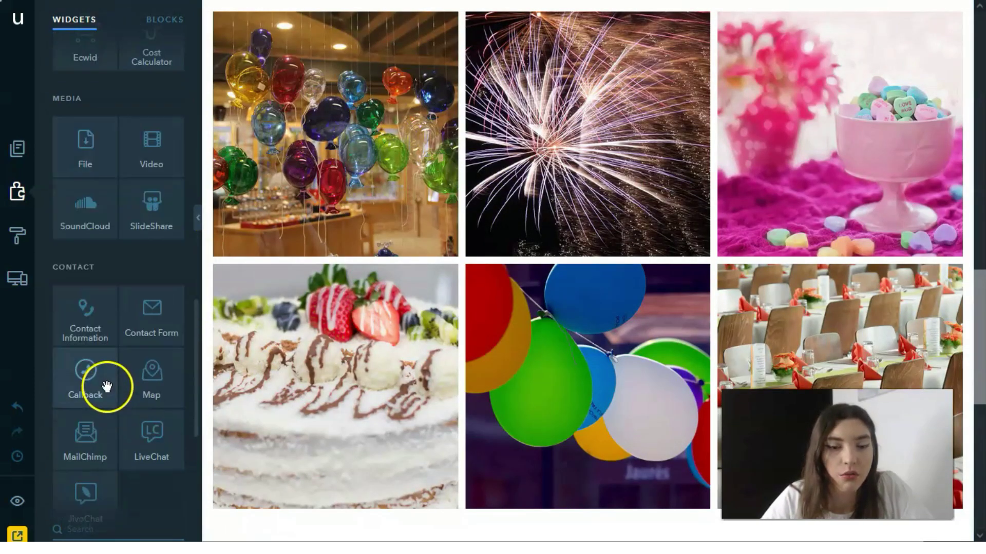
pyautogui.moveTo(79, 223); pyautogui.dragTo(559, 133)
pyautogui.scroll(-8, 568, 194)
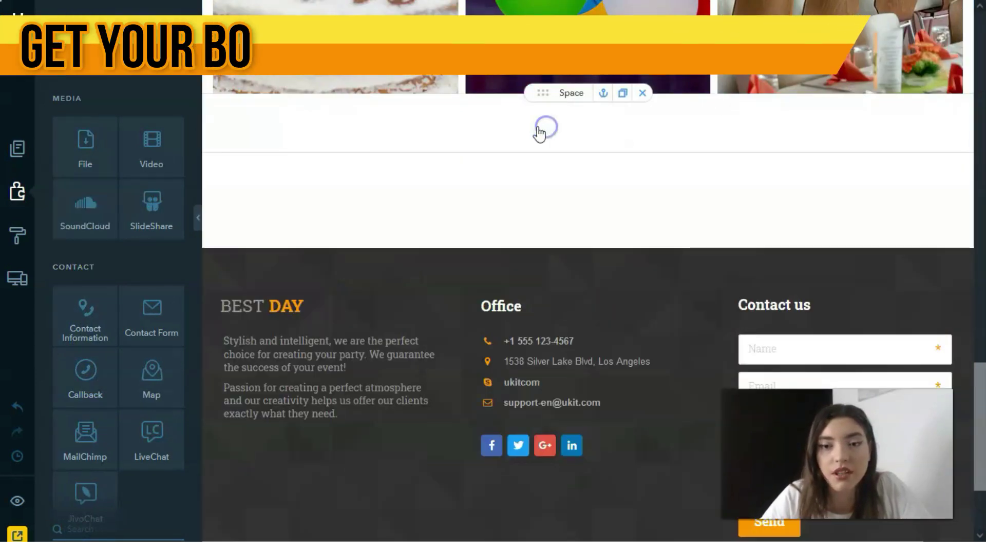
pyautogui.scroll(4, 77, 180)
pyautogui.scroll(10, 554, 256)
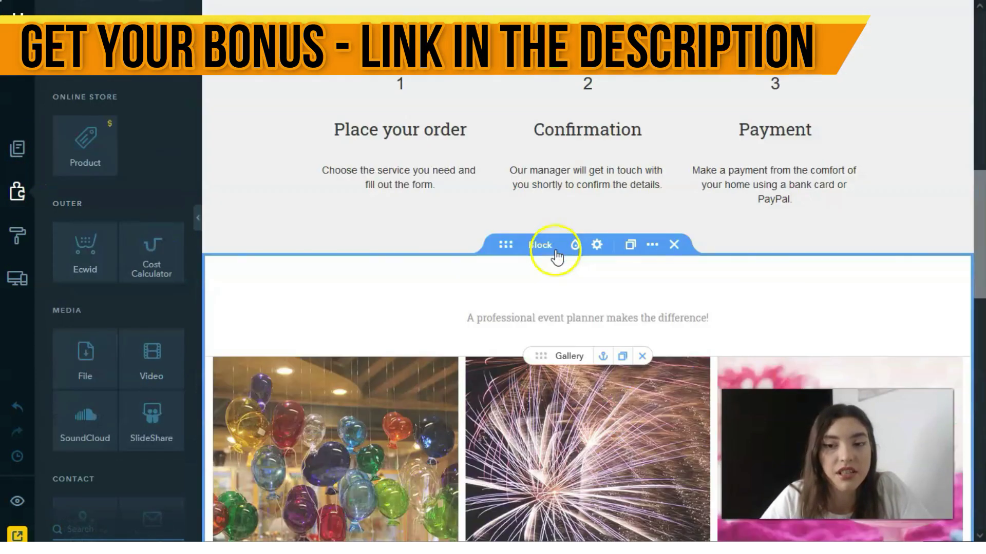
pyautogui.scroll(8, 555, 251)
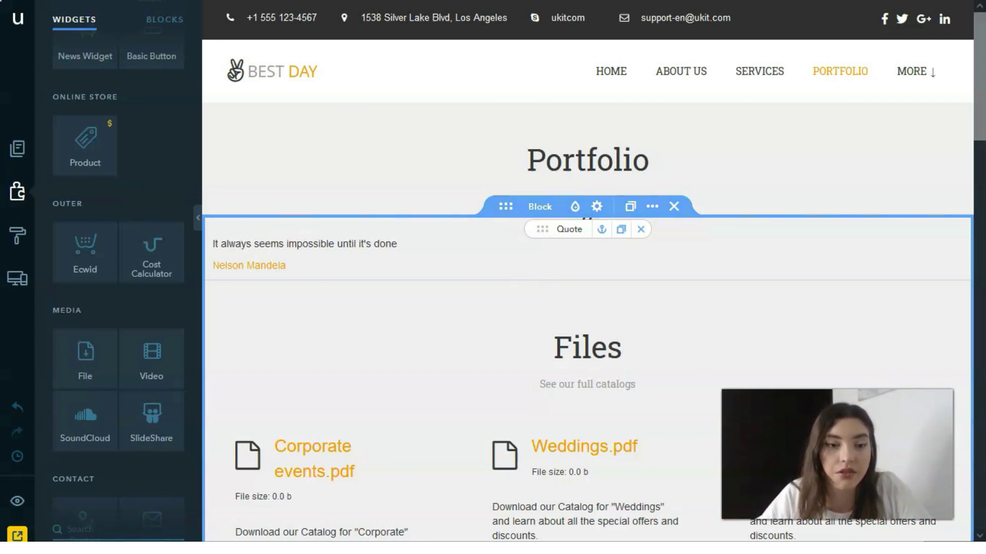
# - In Design > Site Background, set a solid orange background colour from the scheme
pyautogui.click(17, 234)
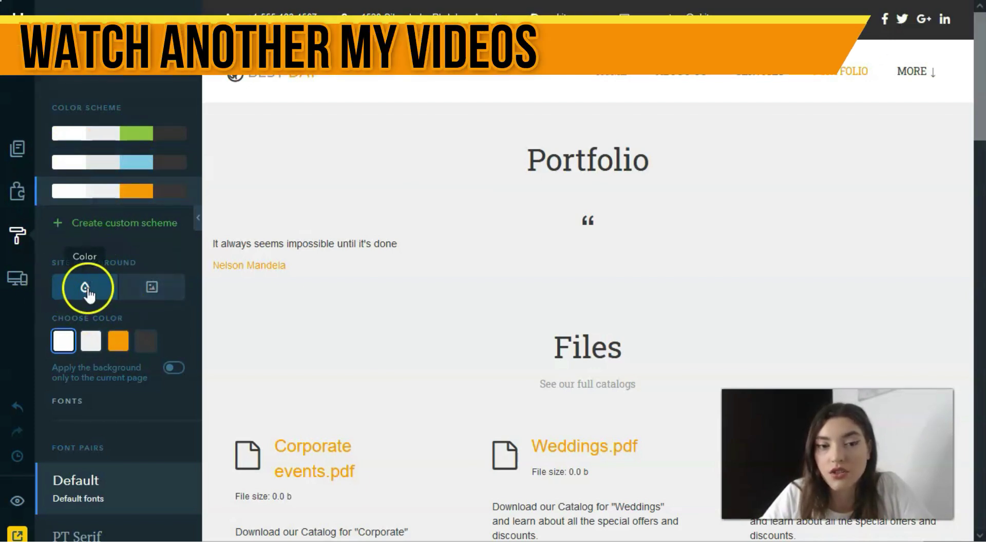
pyautogui.click(149, 299)
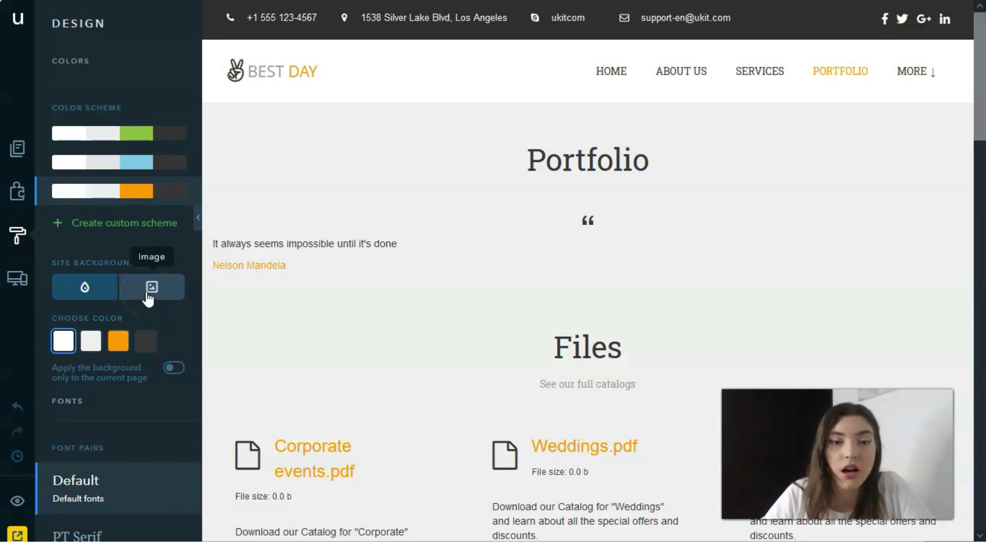
pyautogui.click(87, 288)
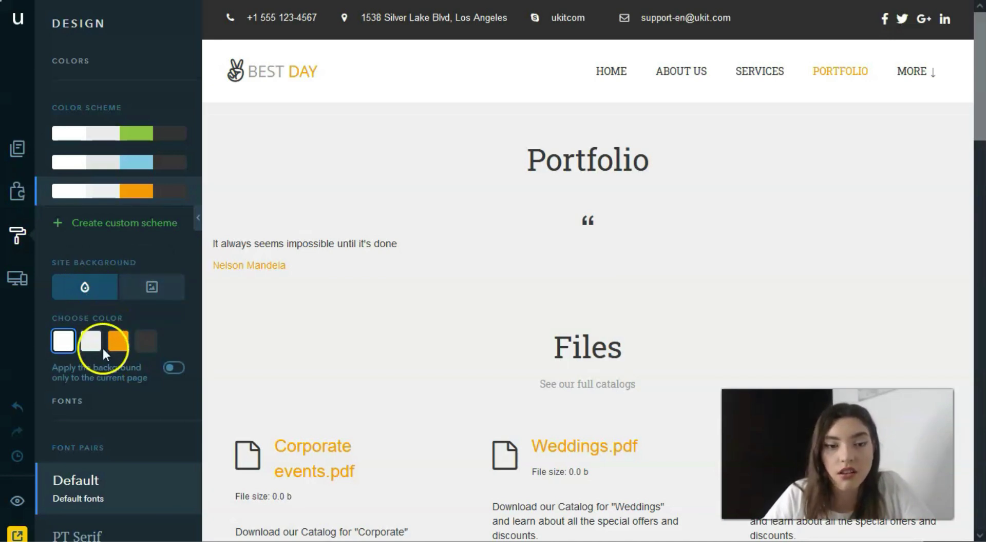
pyautogui.click(117, 340)
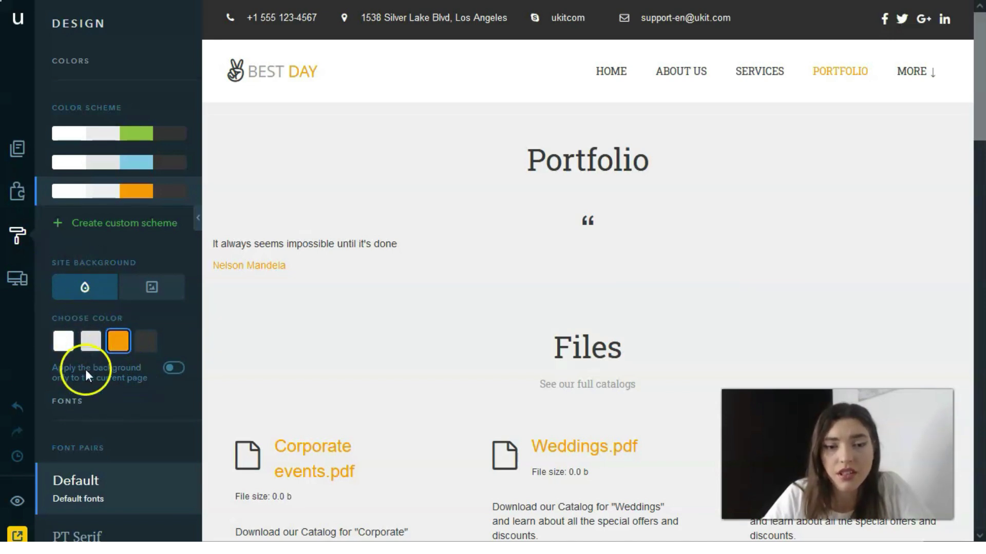
# - Compare the PT Serif/Open Sans, Roboto/Ubuntu, default and Open Sans/Fira Sans font pairs
pyautogui.scroll(-3, 90, 343)
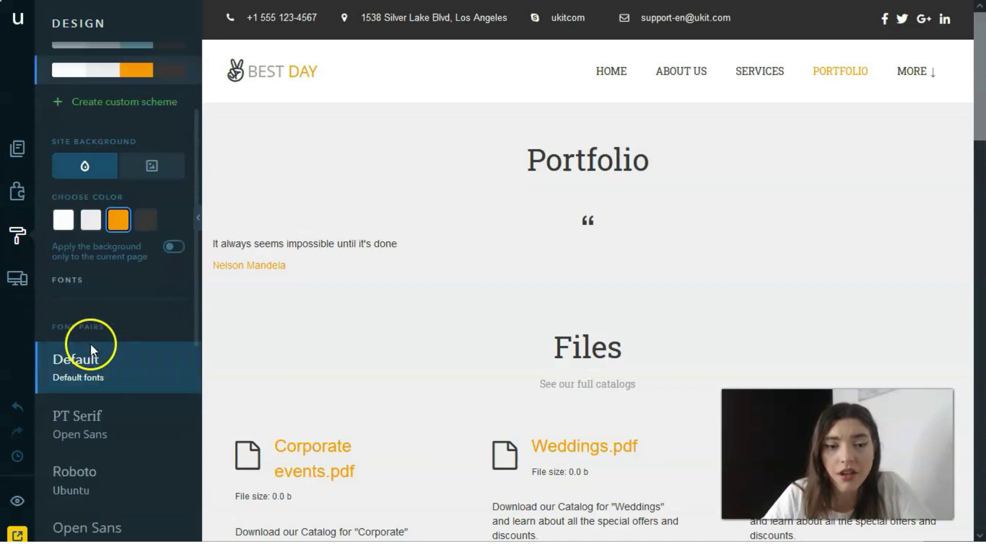
pyautogui.click(105, 414)
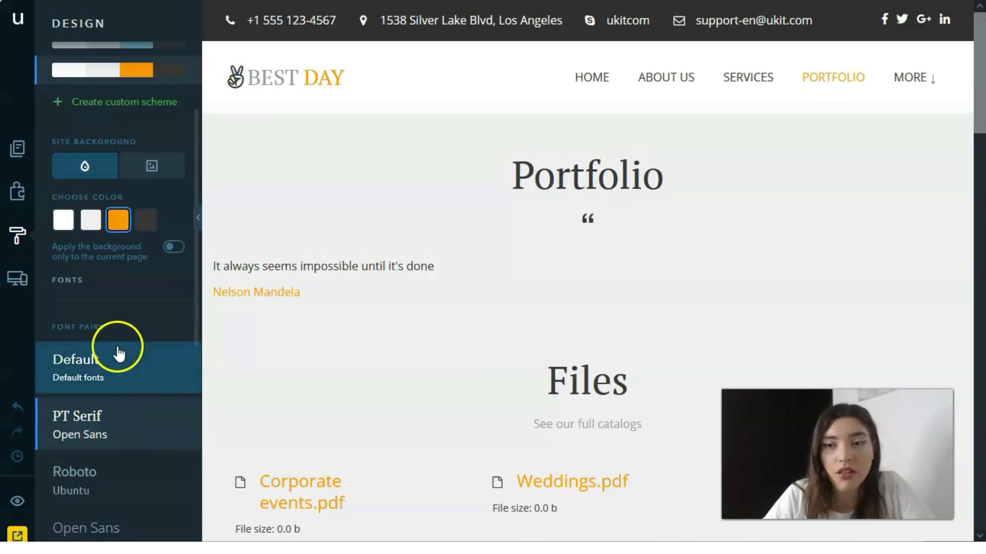
pyautogui.scroll(-3, 118, 354)
pyautogui.click(119, 350)
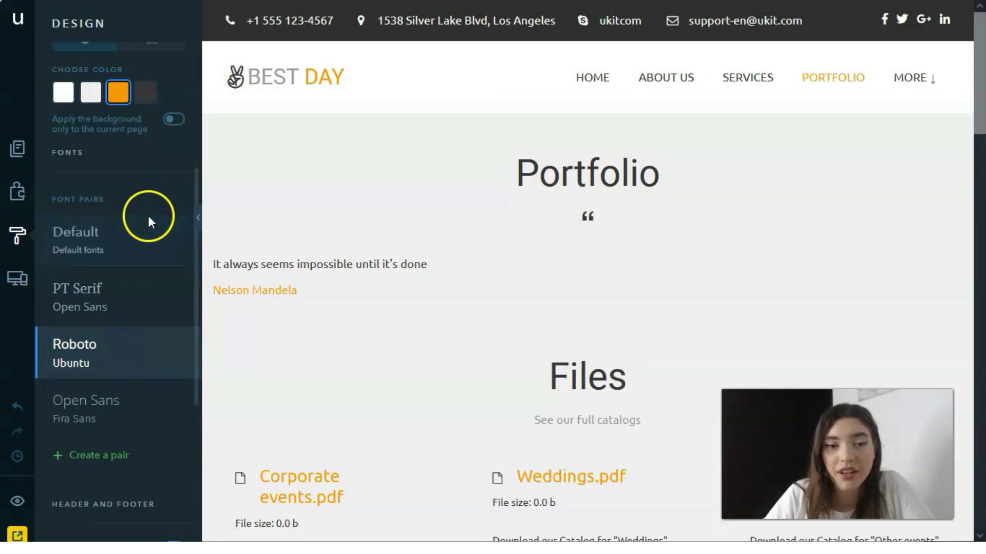
pyautogui.click(128, 244)
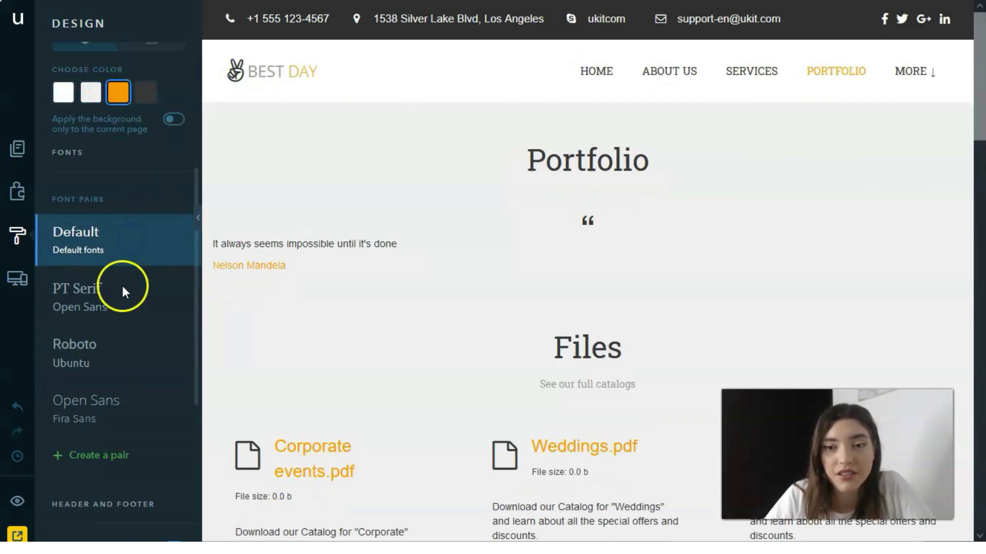
pyautogui.click(176, 417)
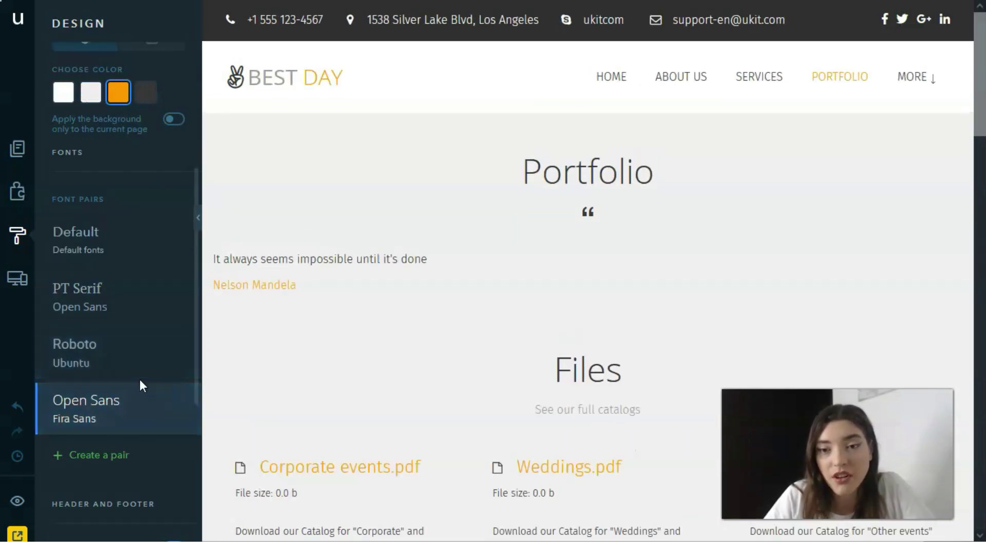
# - Apply the Roboto / Ubuntu font pair and scroll the Design panel to review it
pyautogui.click(154, 353)
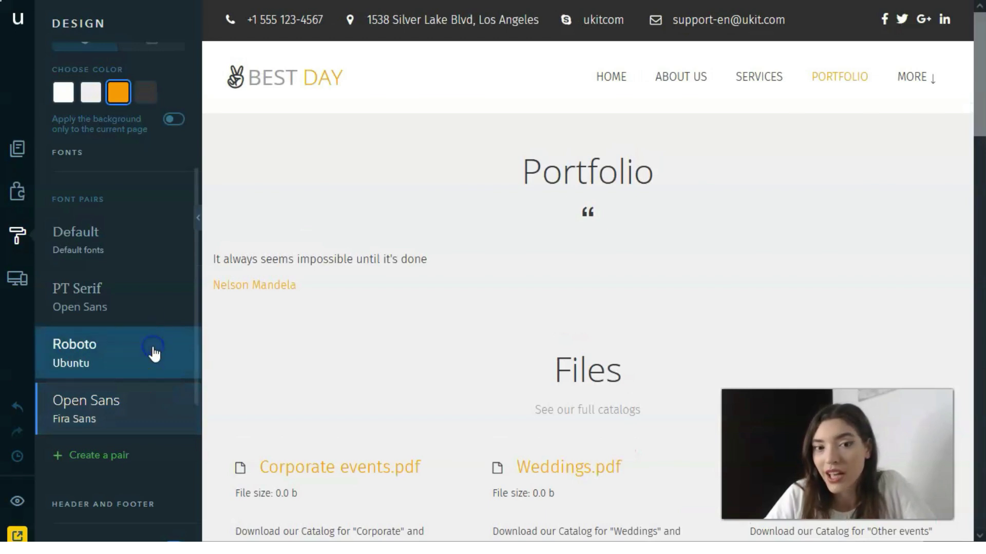
pyautogui.click(113, 294)
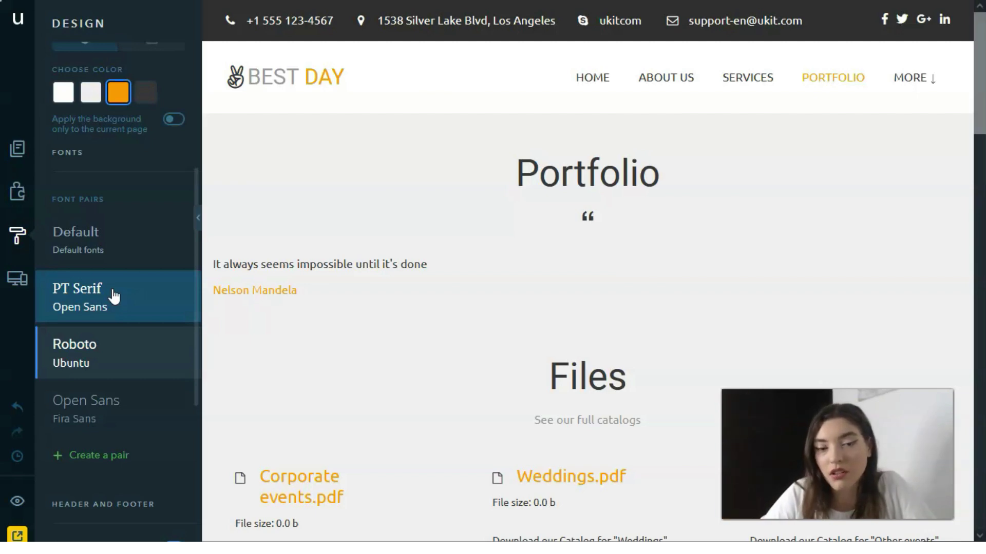
pyautogui.scroll(-5, 118, 298)
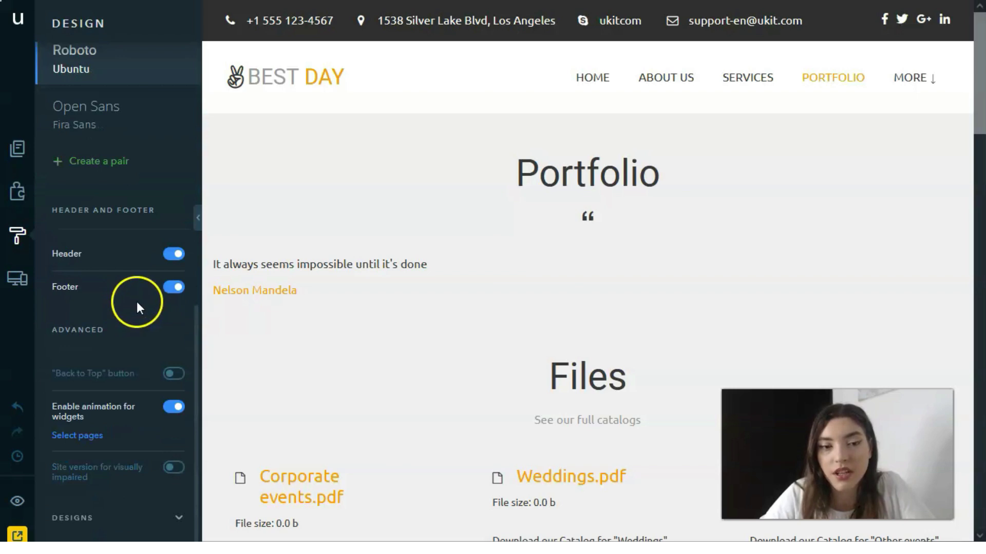
pyautogui.scroll(5, 135, 299)
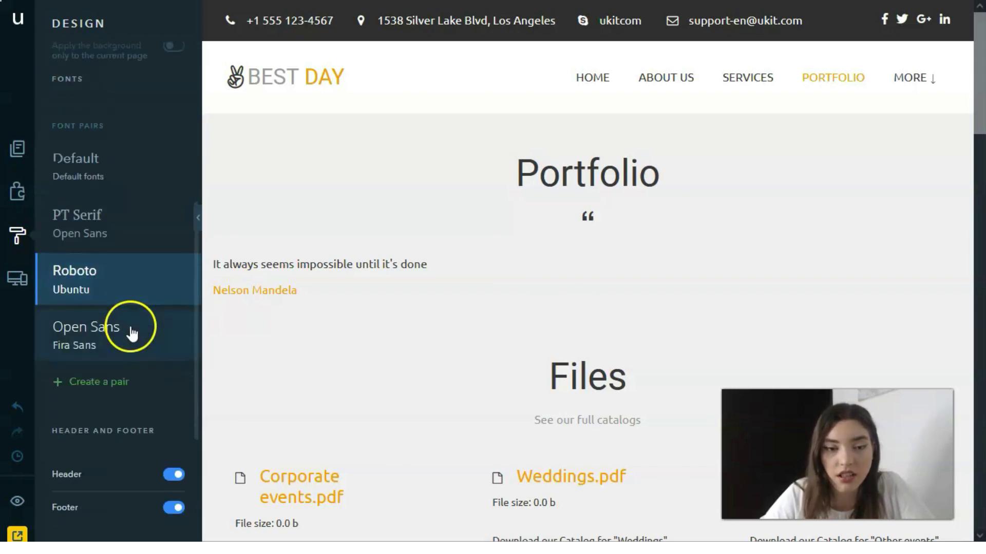
pyautogui.scroll(-4, 132, 334)
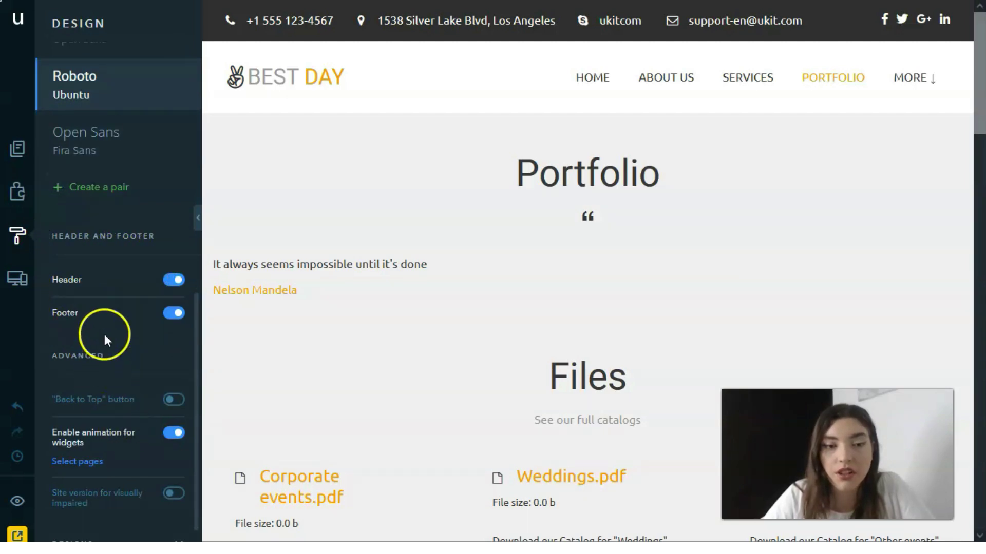
pyautogui.scroll(-1, 165, 334)
pyautogui.scroll(6, 154, 331)
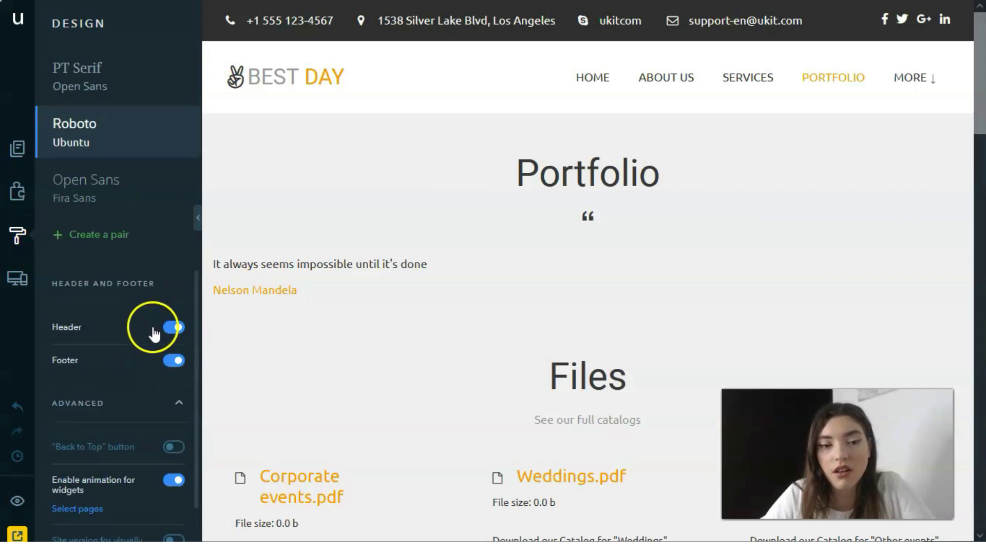
pyautogui.scroll(3, 142, 335)
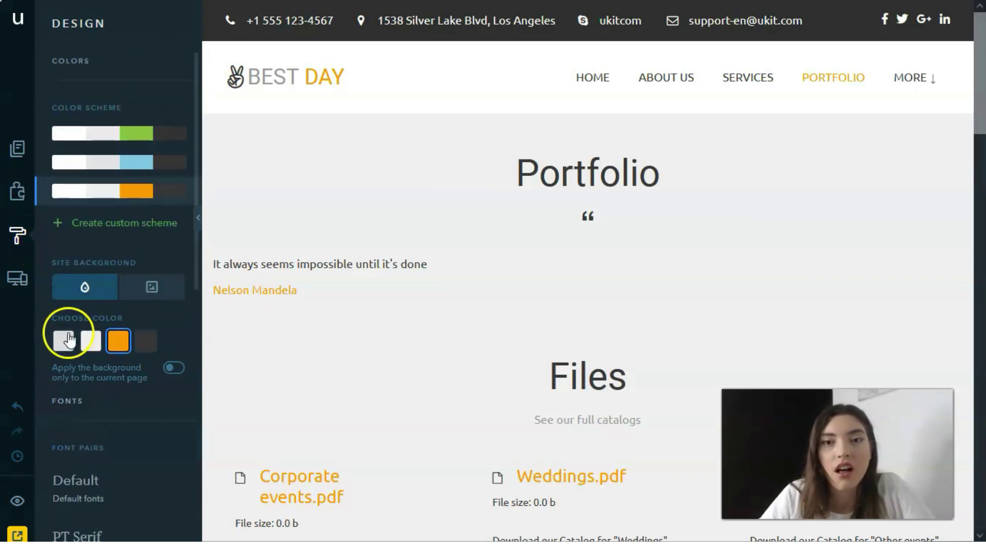
# - Preview the Portfolio page in the tablet layout and scroll through its sections
pyautogui.click(8, 281)
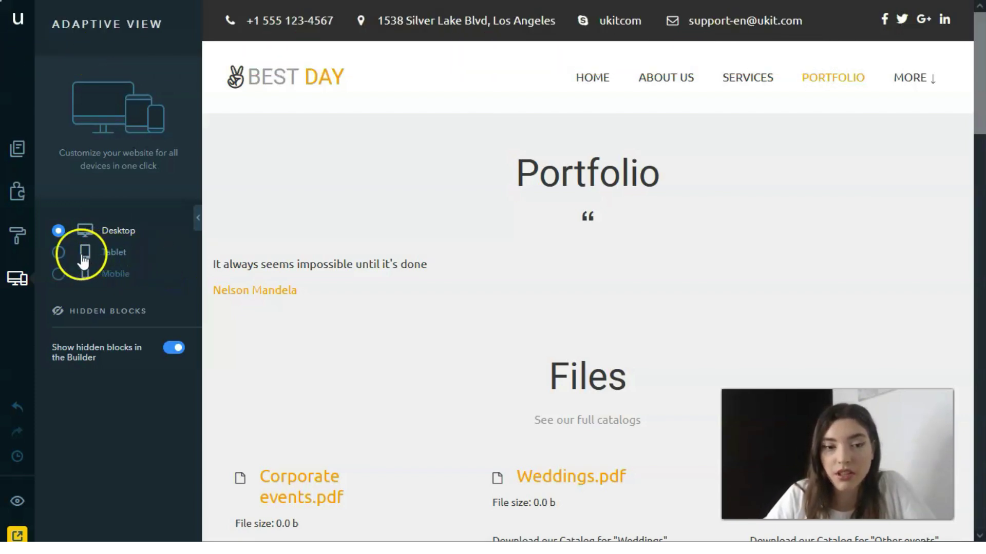
pyautogui.click(59, 254)
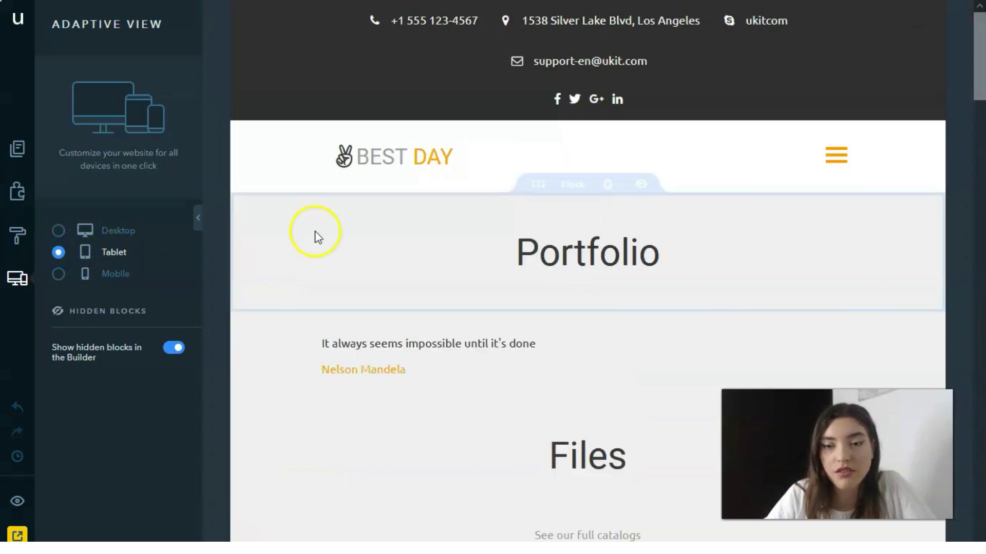
pyautogui.scroll(-2, 719, 86)
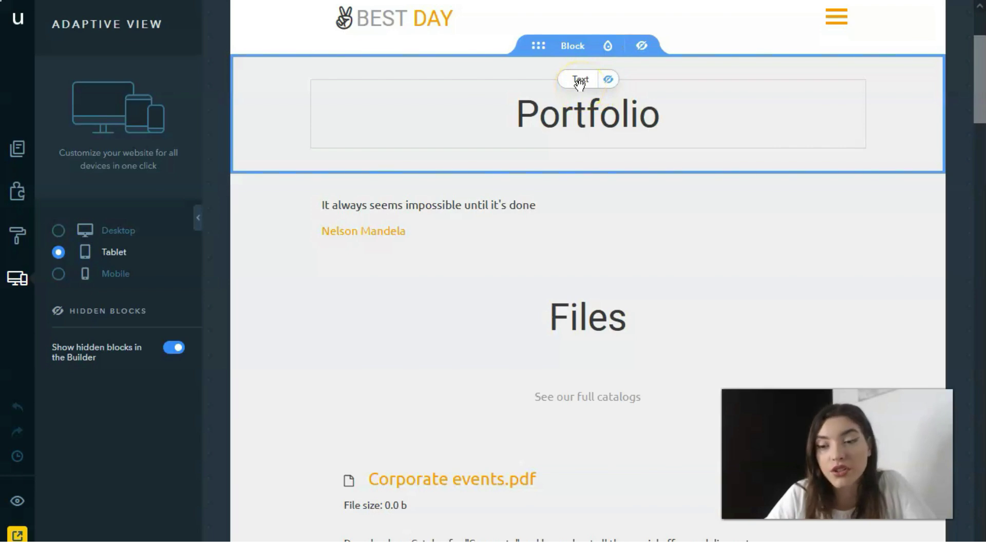
pyautogui.scroll(-6, 385, 170)
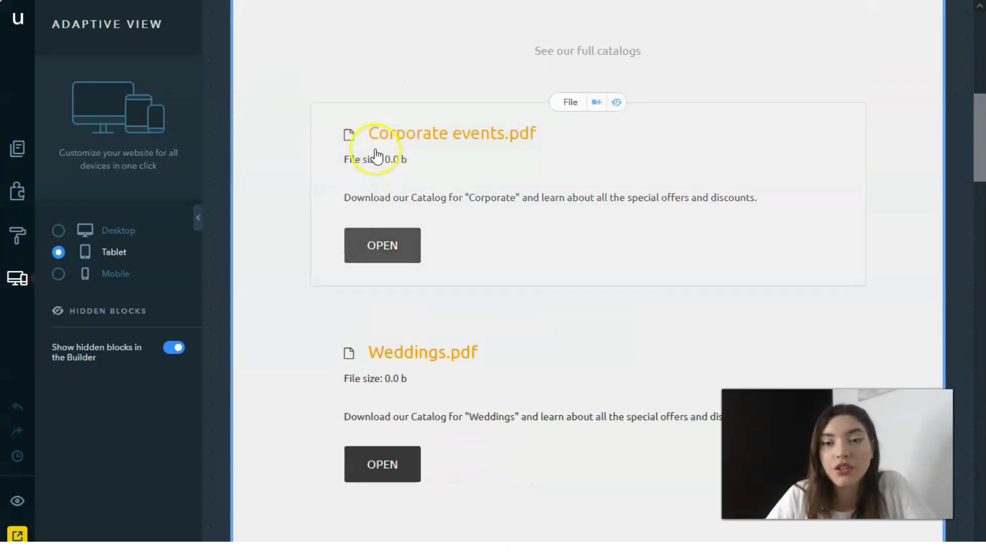
pyautogui.scroll(8, 568, 208)
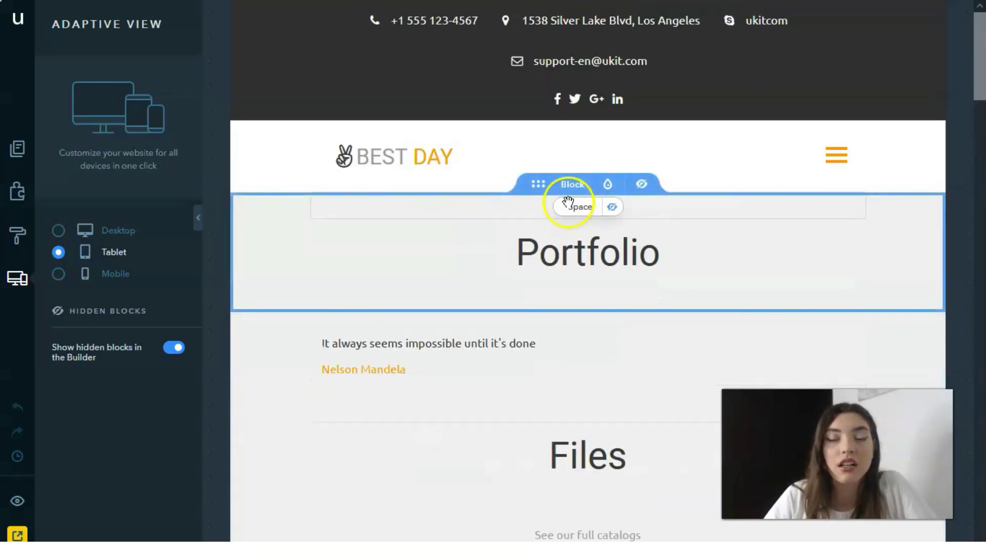
pyautogui.scroll(-1, 646, 264)
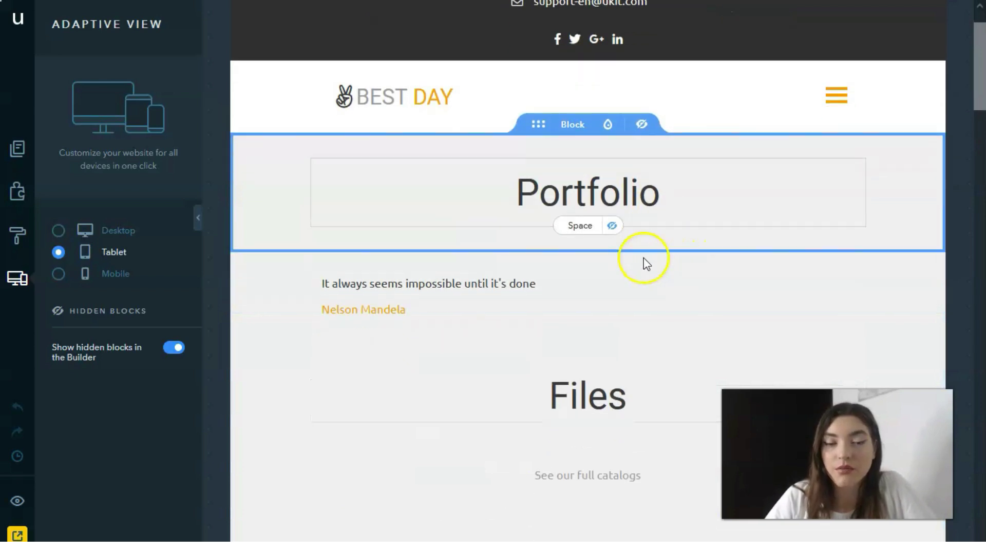
pyautogui.scroll(-1, 646, 265)
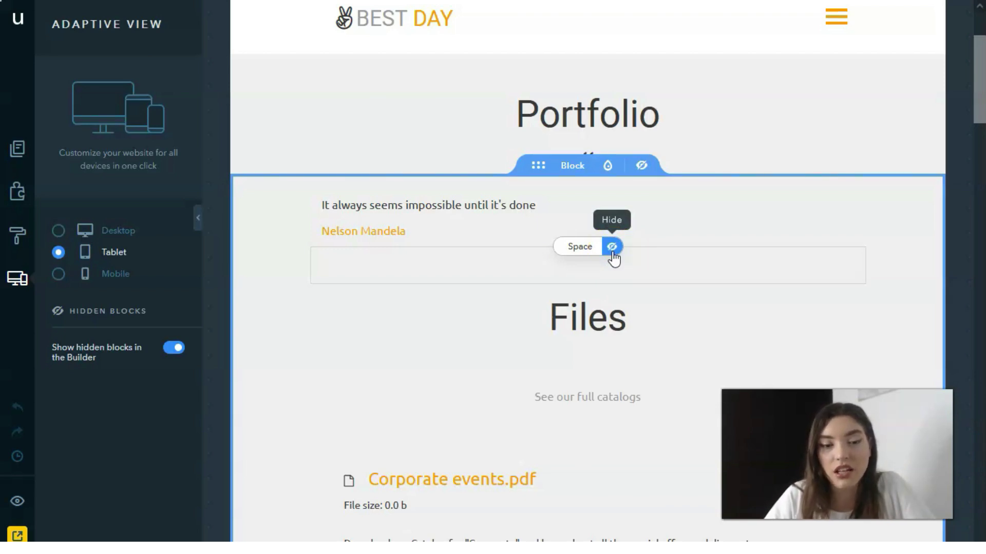
# - Check the mobile layout, then return to the desktop layout
pyautogui.click(58, 274)
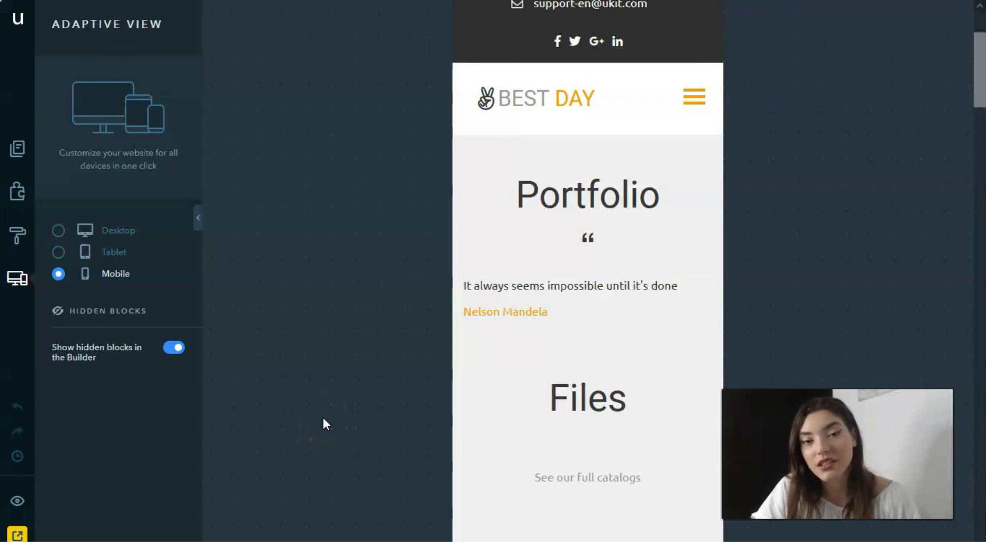
pyautogui.click(119, 279)
pyautogui.click(59, 231)
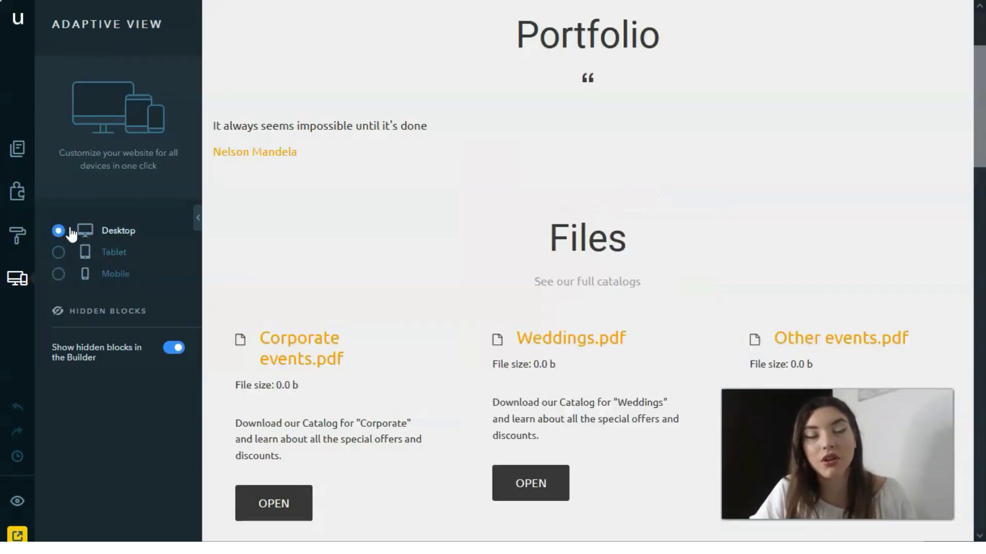
pyautogui.click(378, 267)
pyautogui.scroll(3, 405, 252)
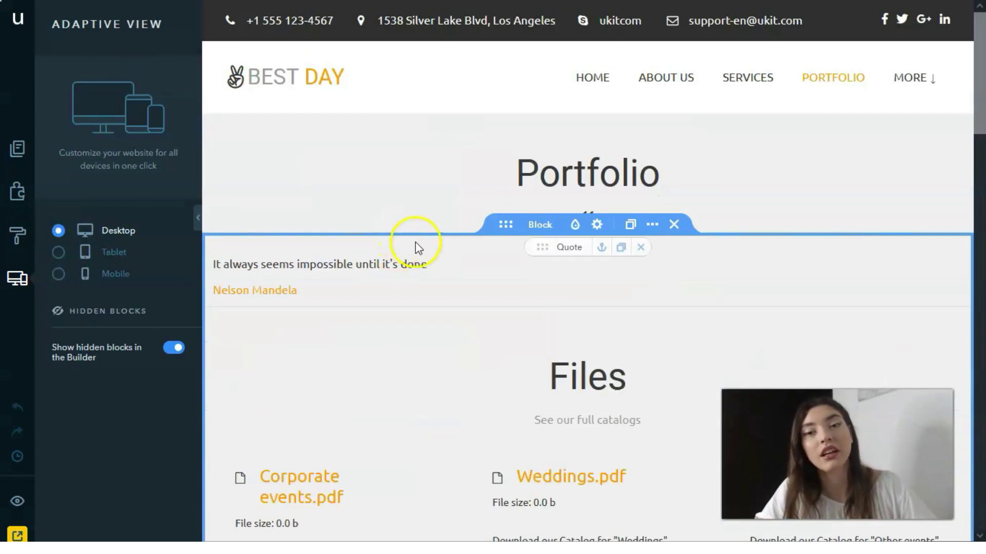